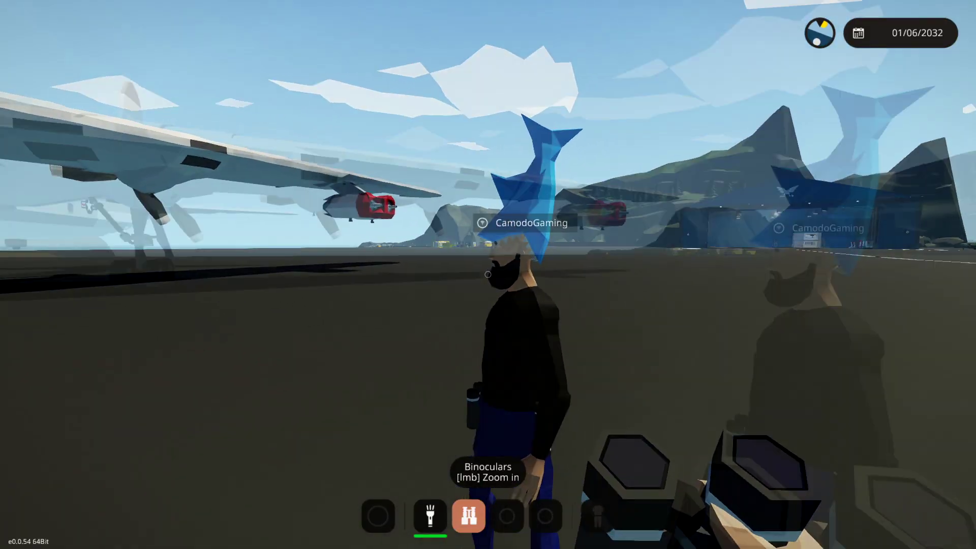
Step: Swap between flashlight and binoculars, then walk under the bomber's fuselage to the Inner Door hatch
key(2)
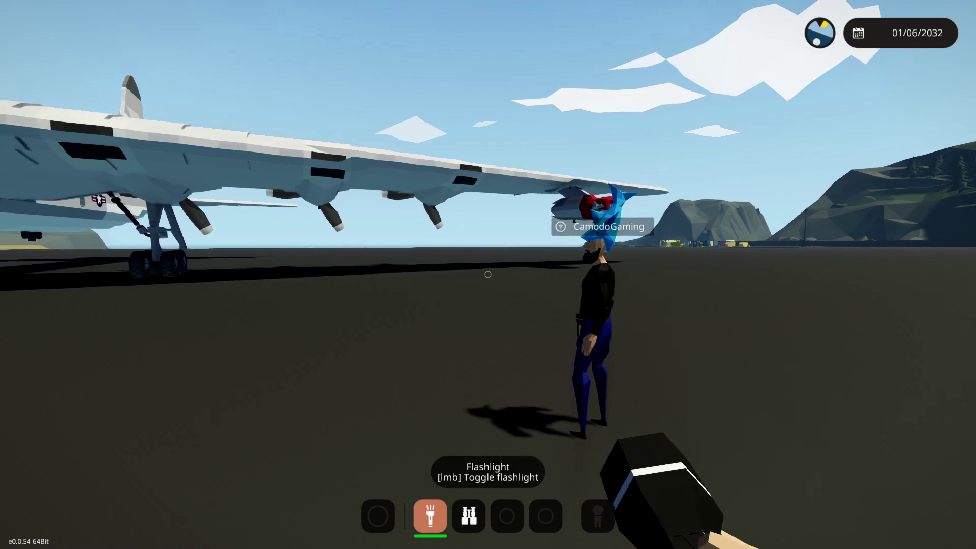
key(3)
scroll(488, 274, down, 2)
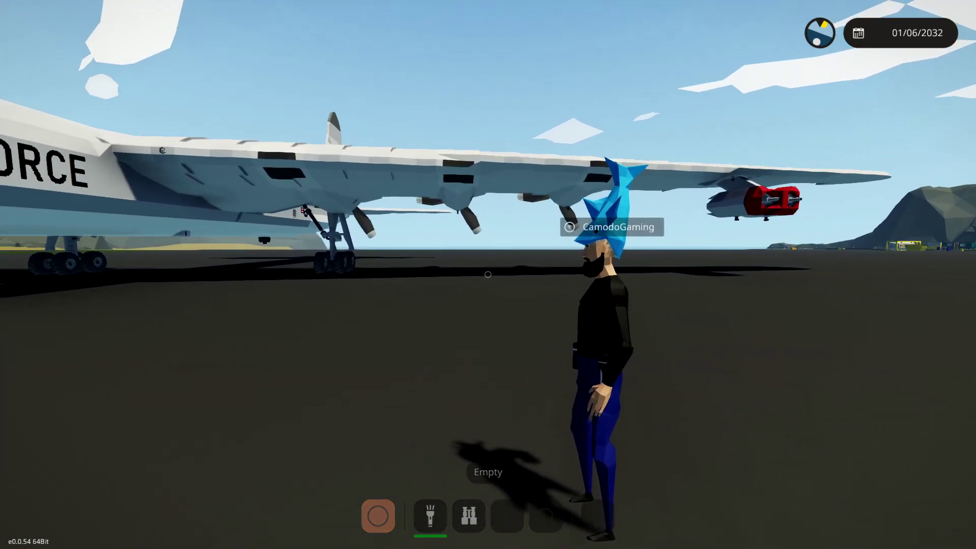
key(w)
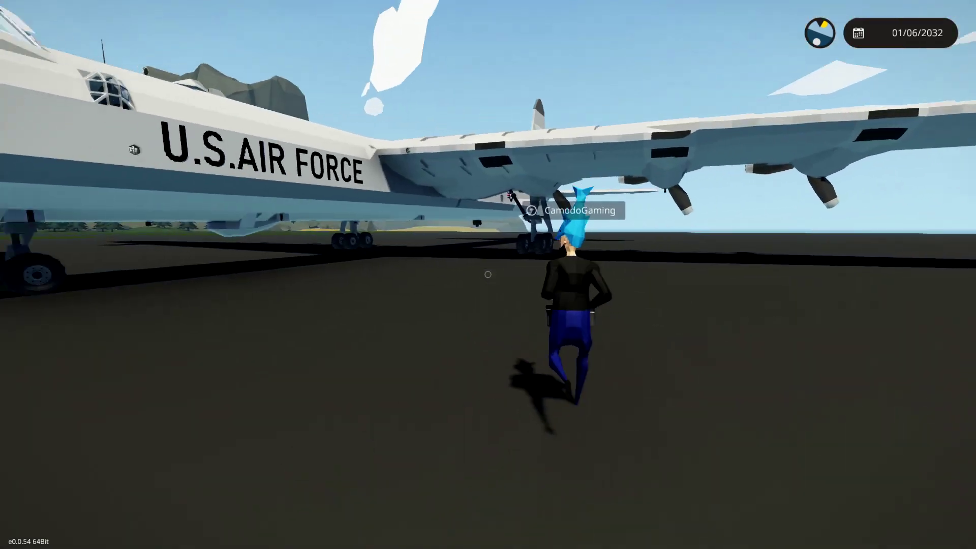
key(w)
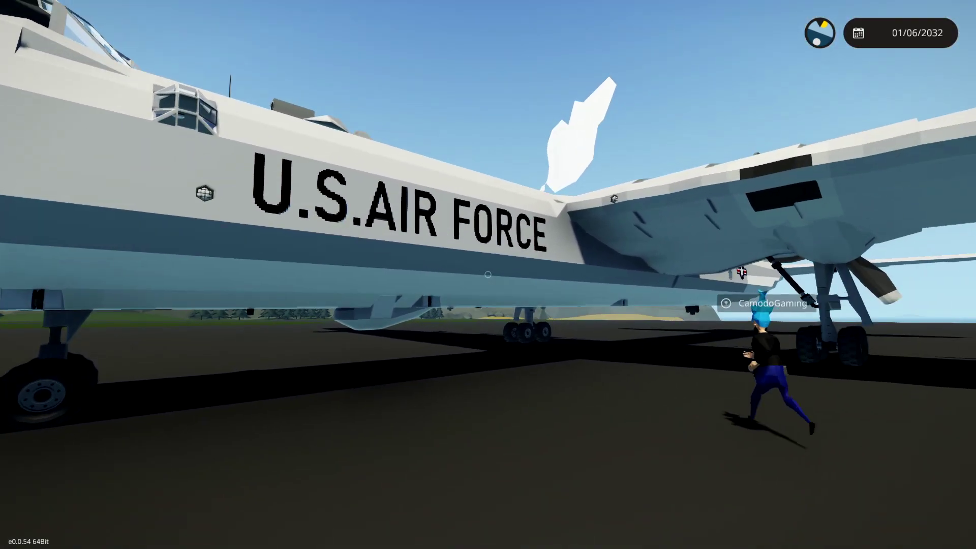
key(w)
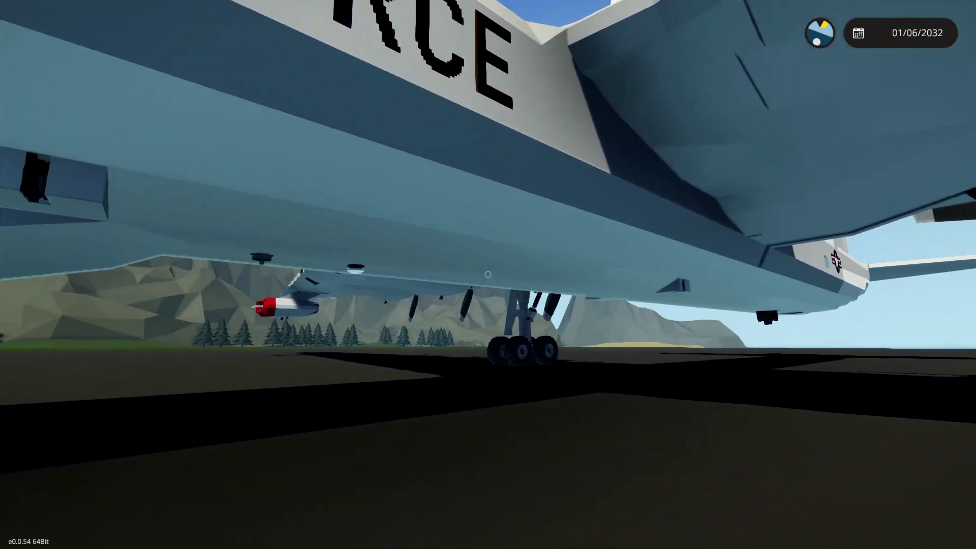
key(w)
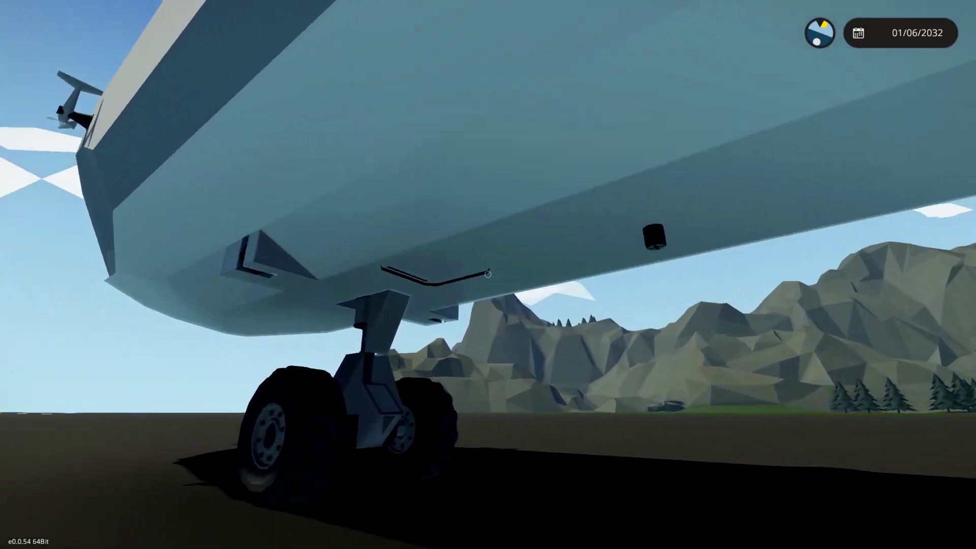
key(w)
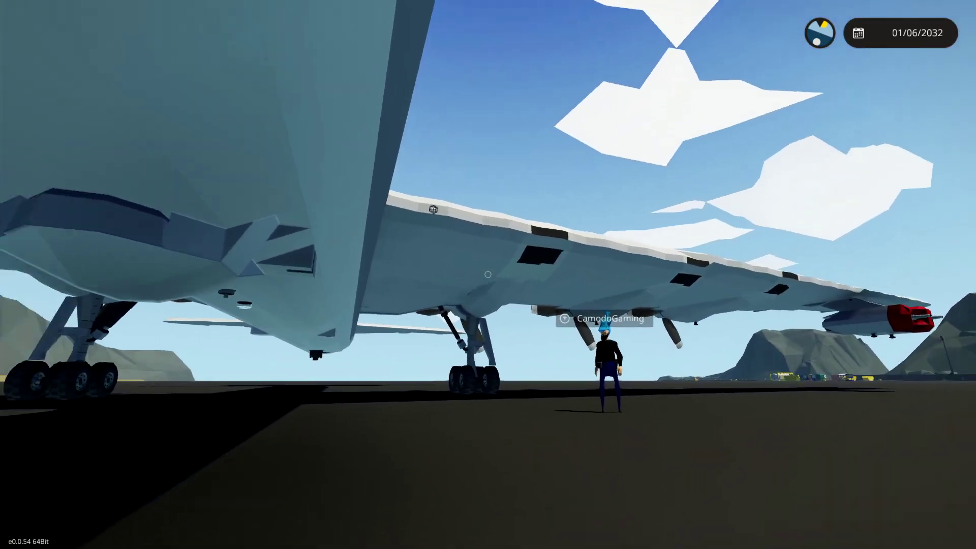
key(w)
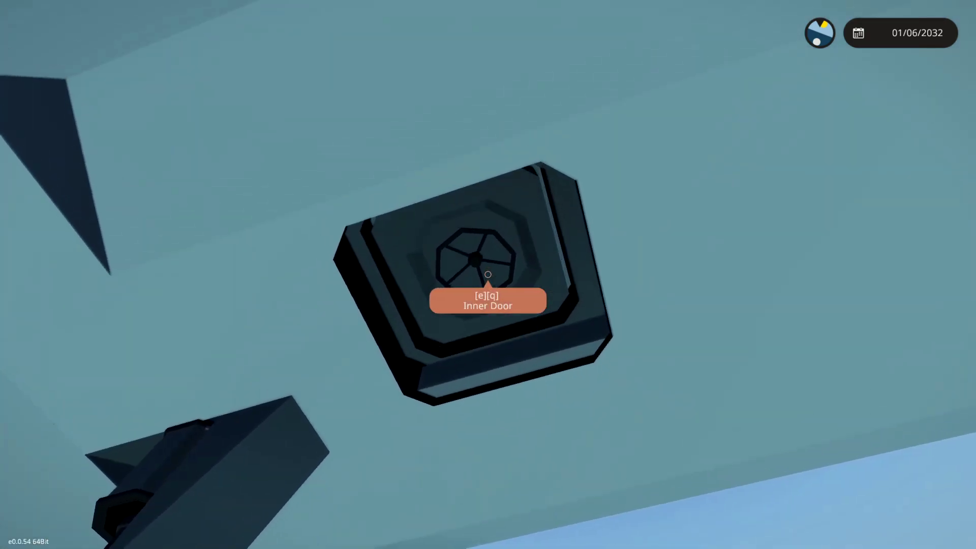
Step: Open the Inner Door belly hatch, climb inside, and move up to the flight engineer's panel
key(e)
key(w)
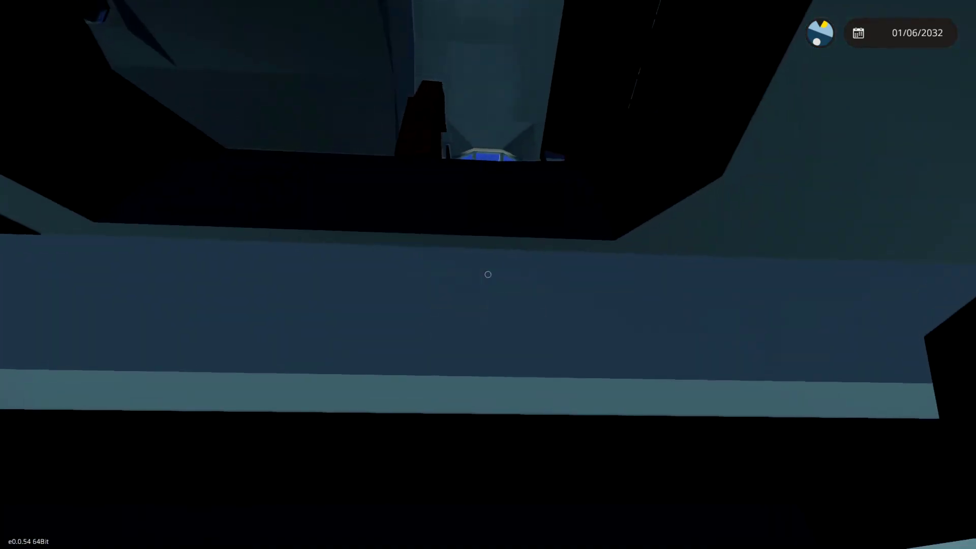
key(w)
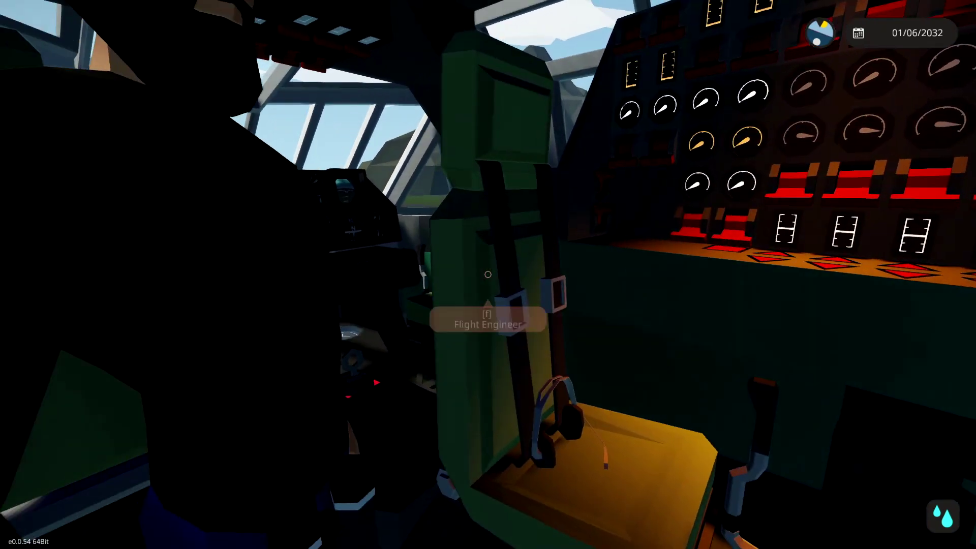
key(w)
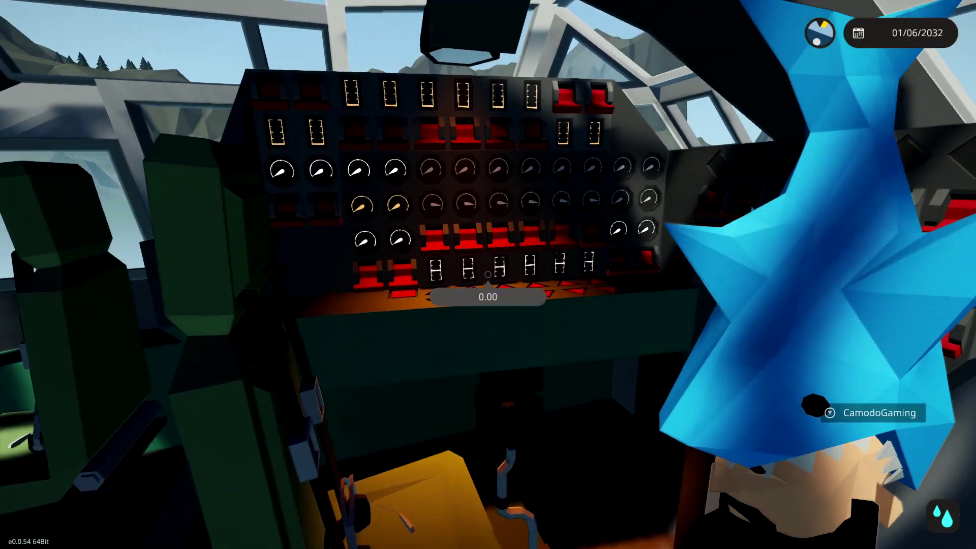
Step: Move from the engineer panel to the pilot seats, then exit and watch the flying bomber from outside
key(s)
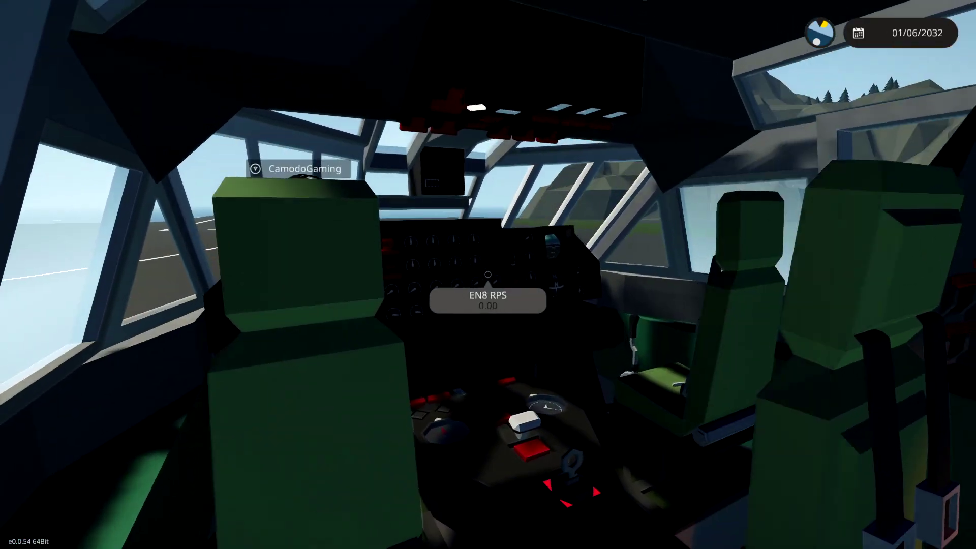
key(w)
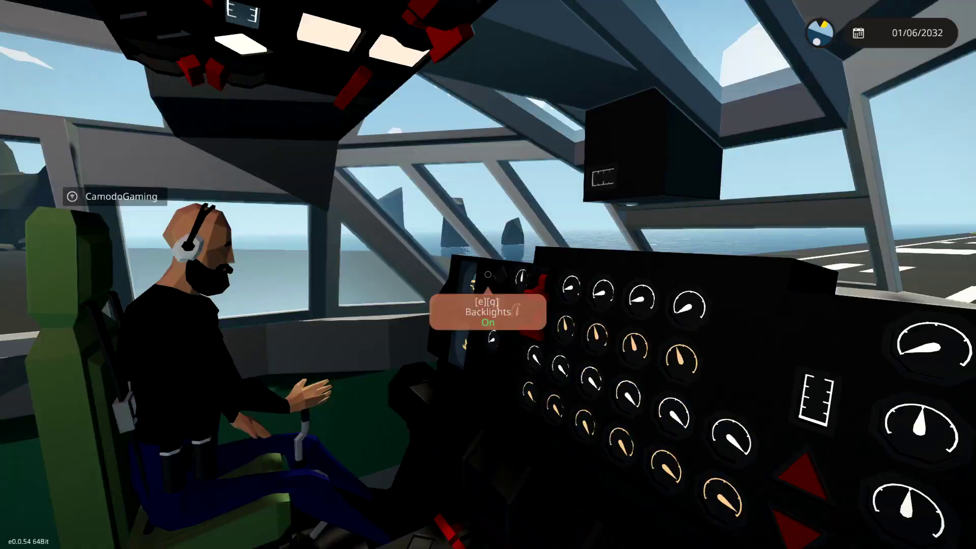
key(f)
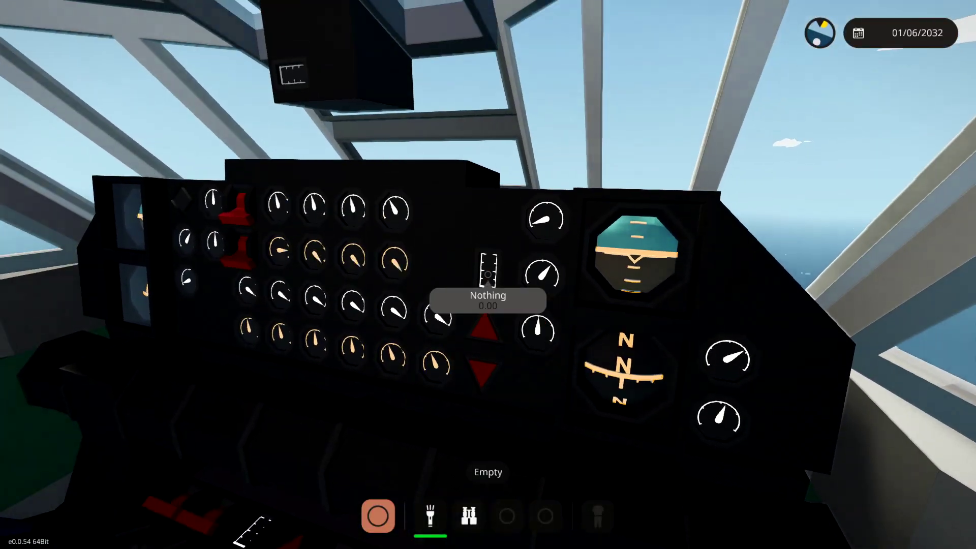
key(f)
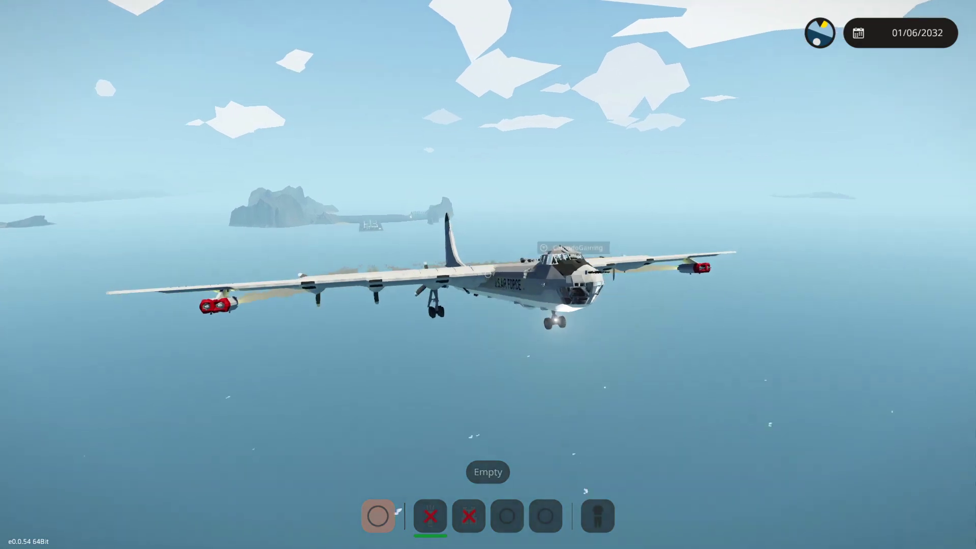
Step: Return to the view inside the bomber's cockpit
key(f)
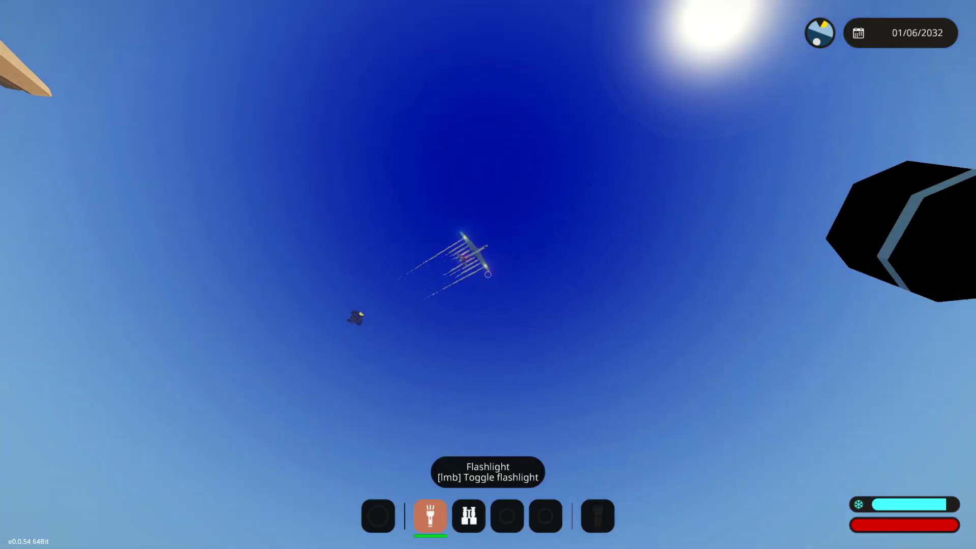
Step: Zoom in on the distant bomber through binoculars, switching to the free-falling character view
key(3)
click(489, 274)
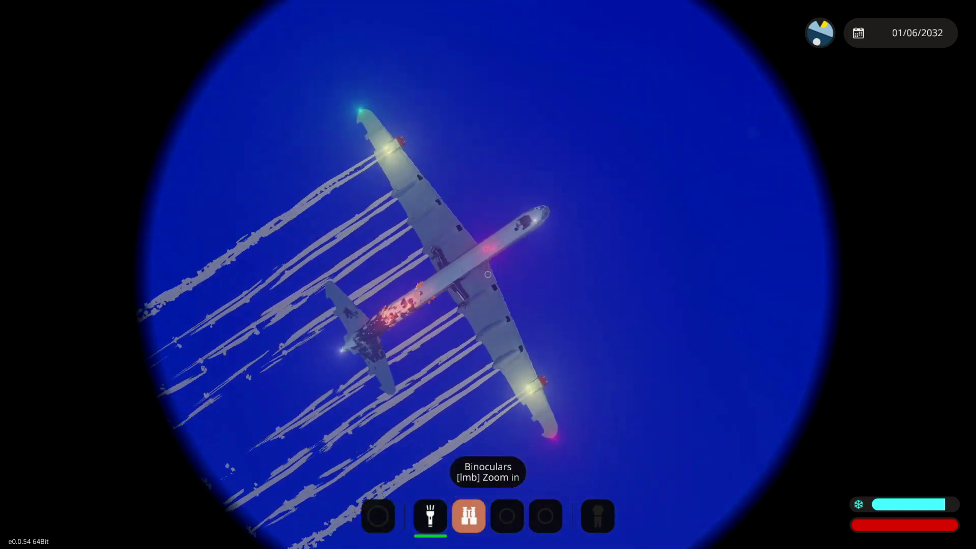
click(487, 274)
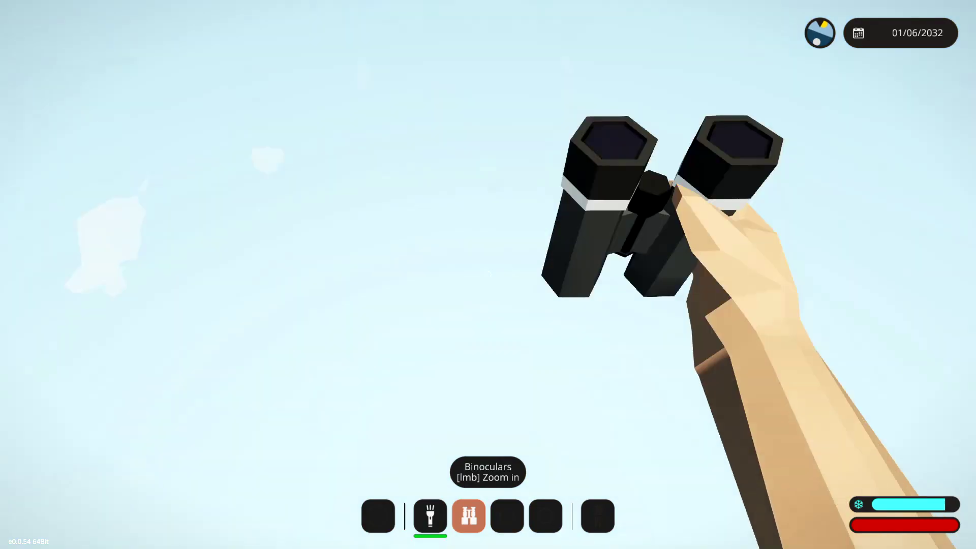
key(space)
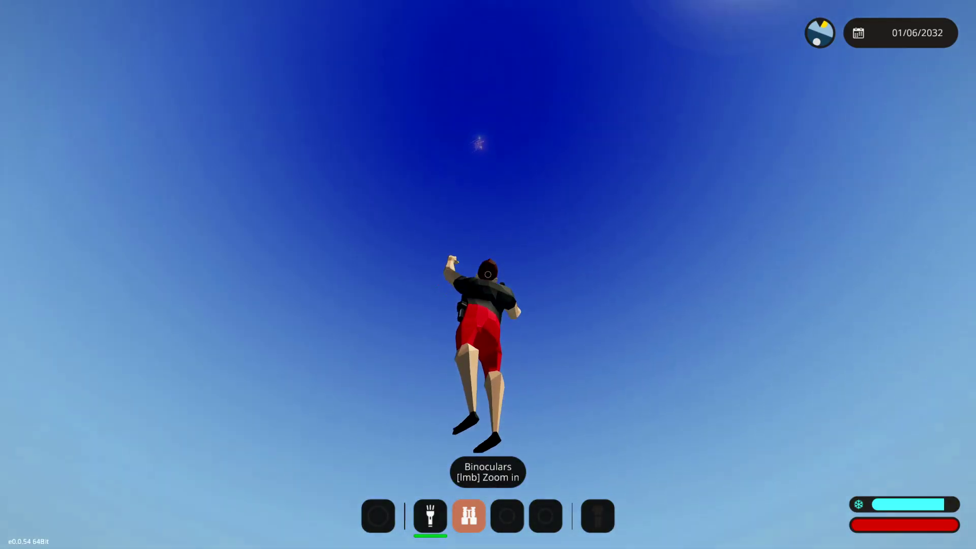
click(488, 274)
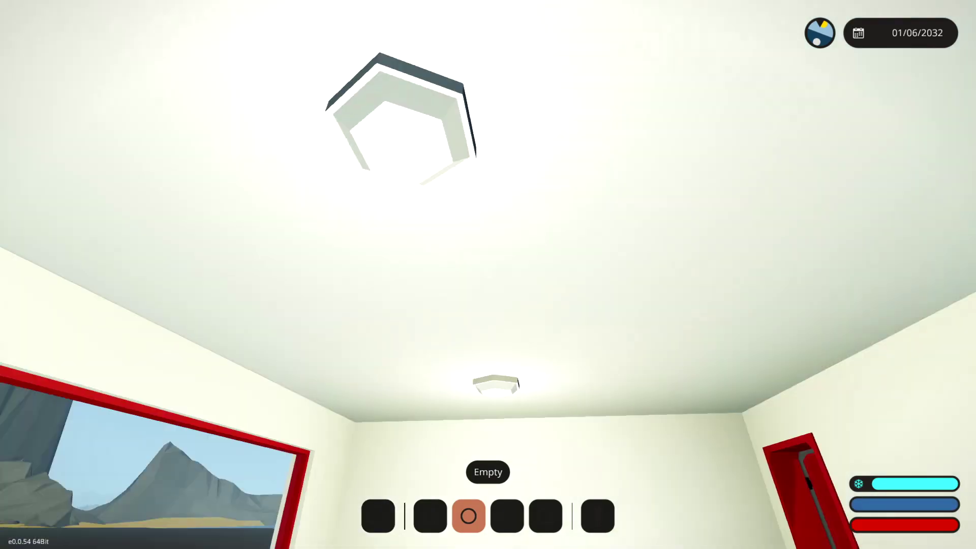
Step: Pick up and set down the incapacitated teammate, then turn toward the parked bomber
key(w)
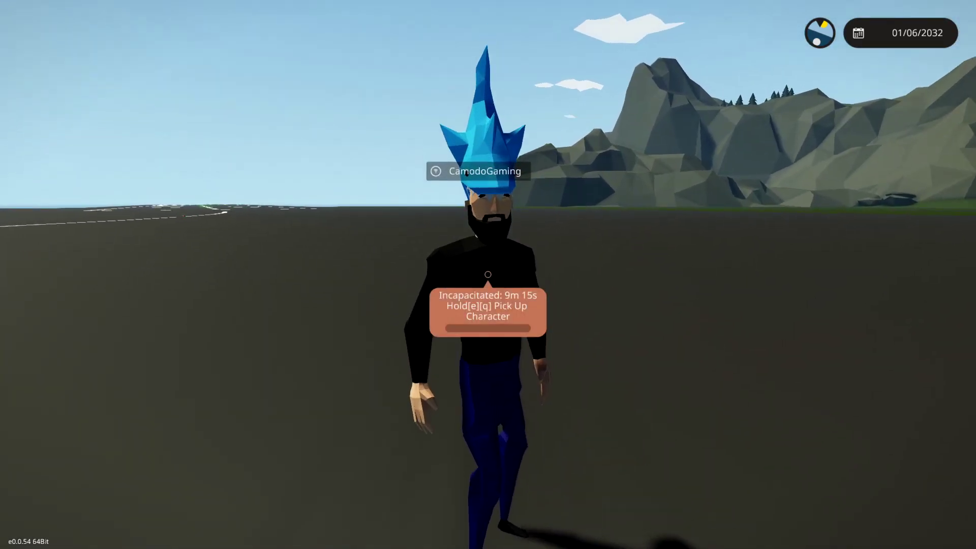
key(e)
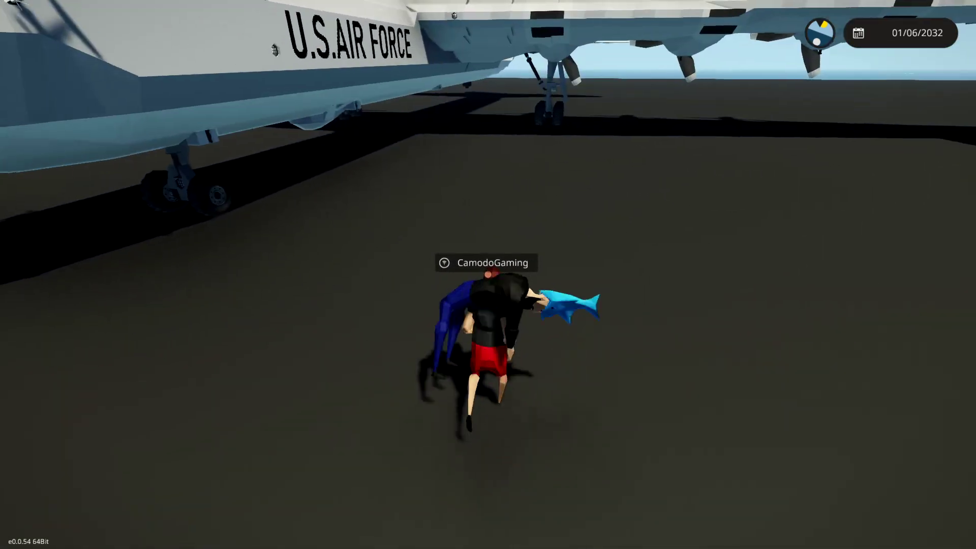
key(e)
key(s)
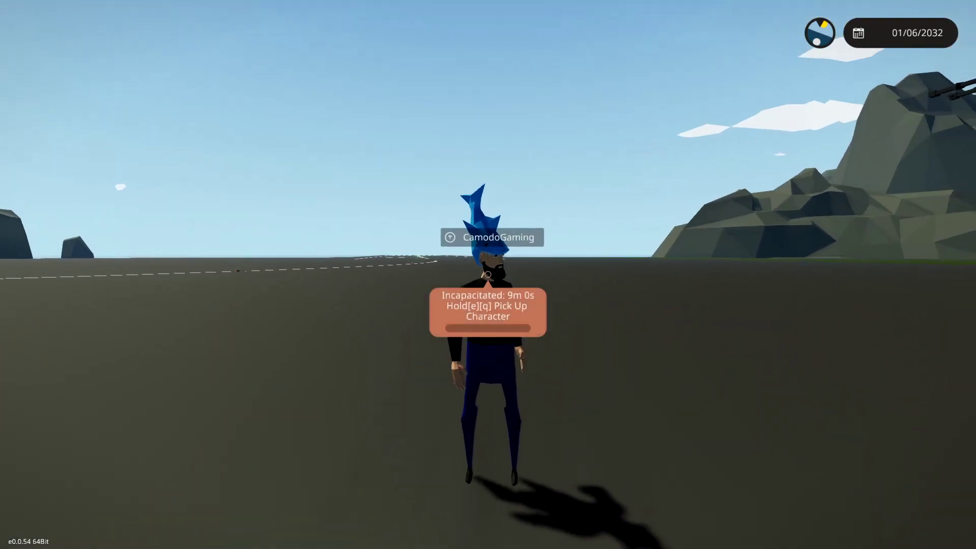
key(w)
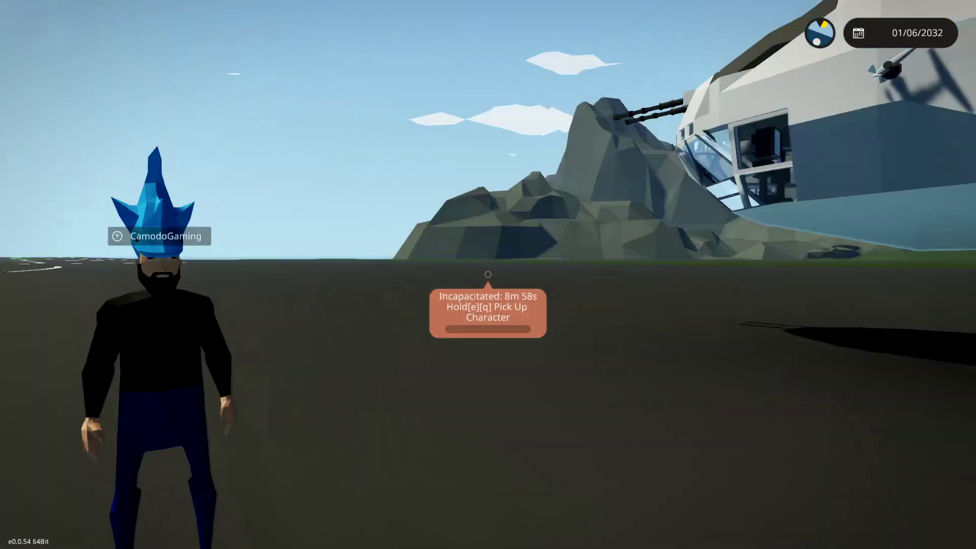
key(w)
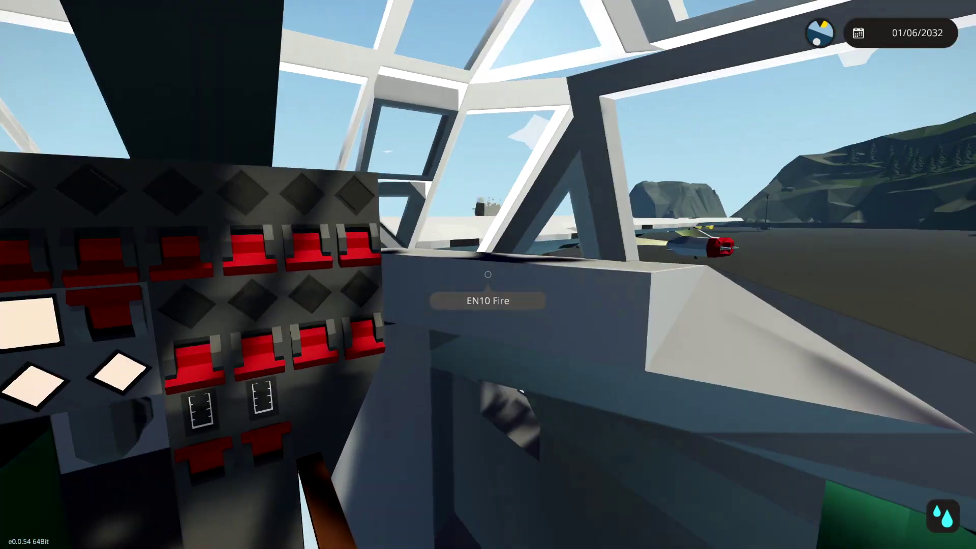
Step: Walk through the cabin to the instruments and bring up the world map
key(w)
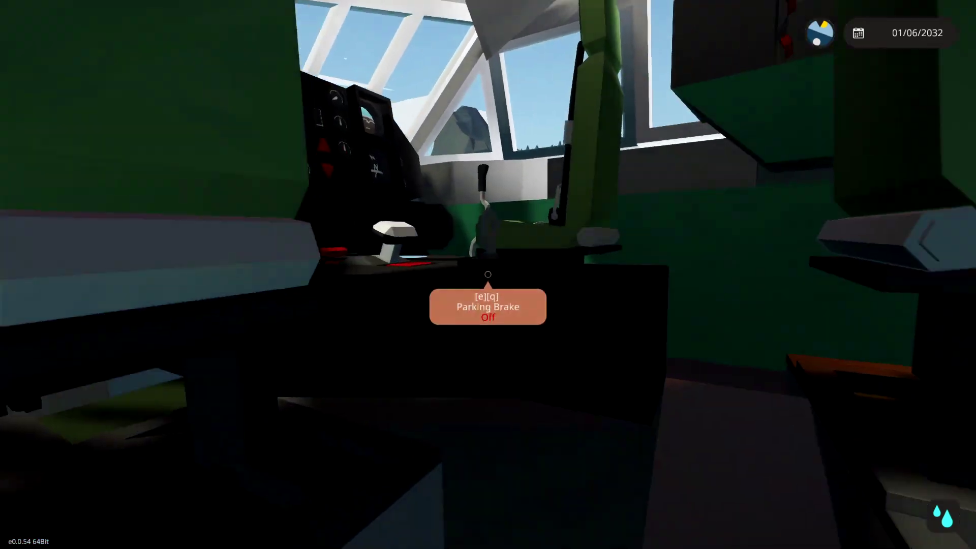
key(m)
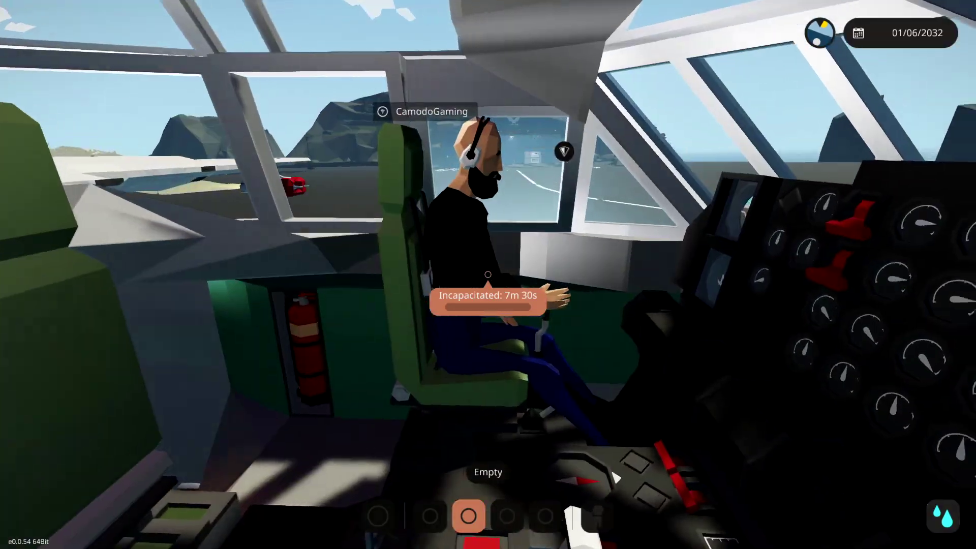
key(m)
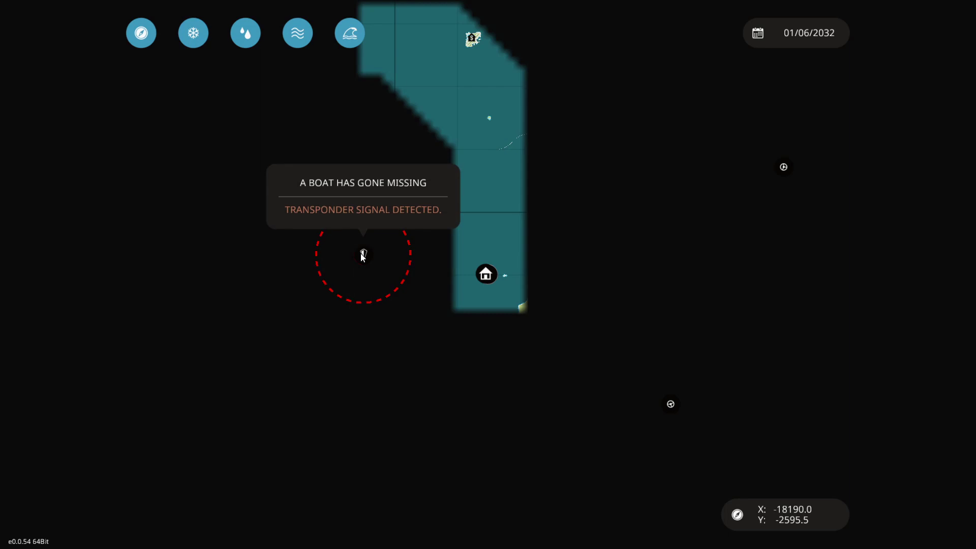
Step: Place a waypoint on the missing boat's search circle and close the map
right_click(360, 253)
click(398, 274)
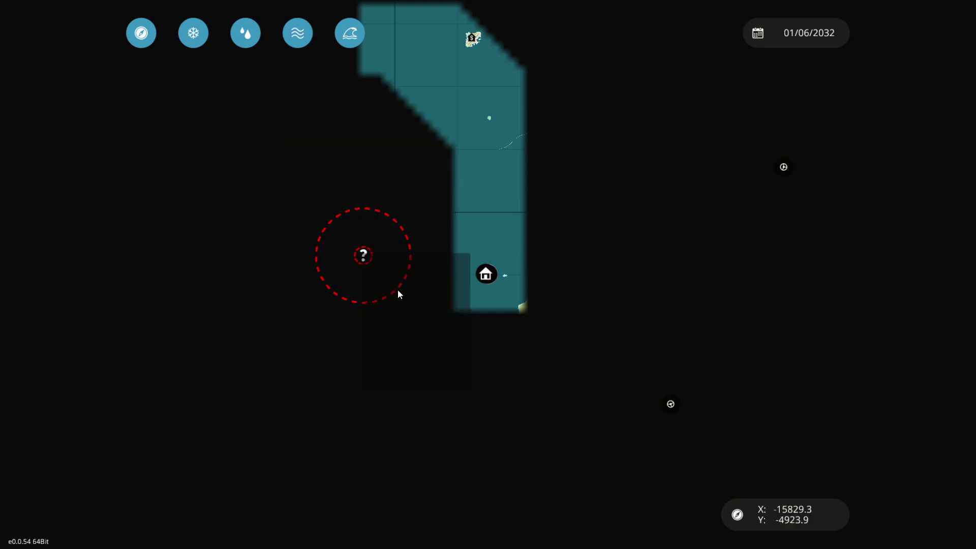
key(m)
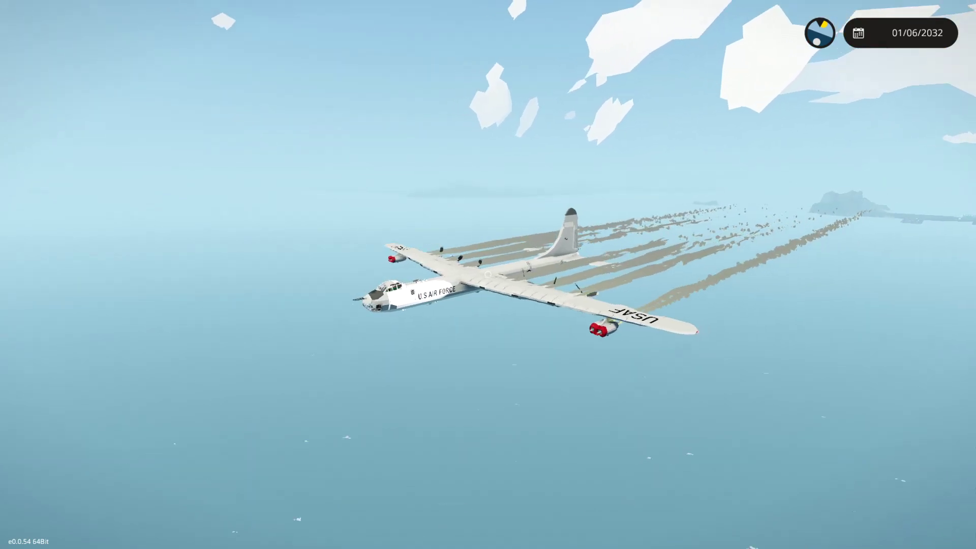
Step: Return to first-person view, climb through the hatch and head forward toward the nose
key(Escape)
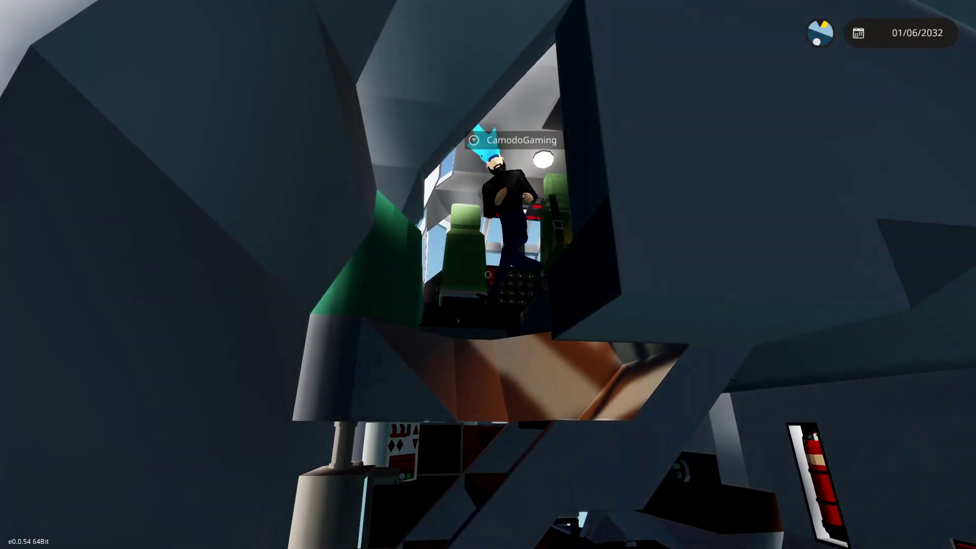
key(w)
key(w)
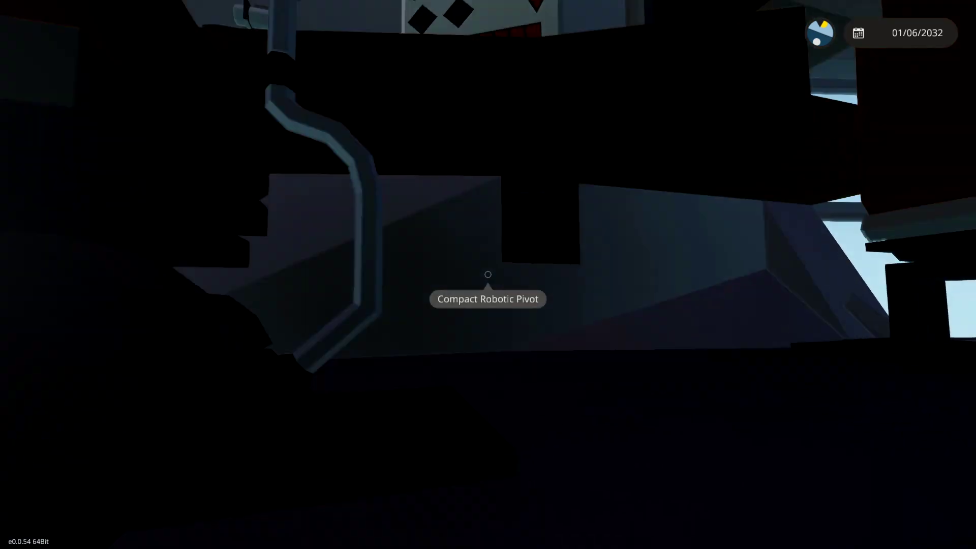
key(w)
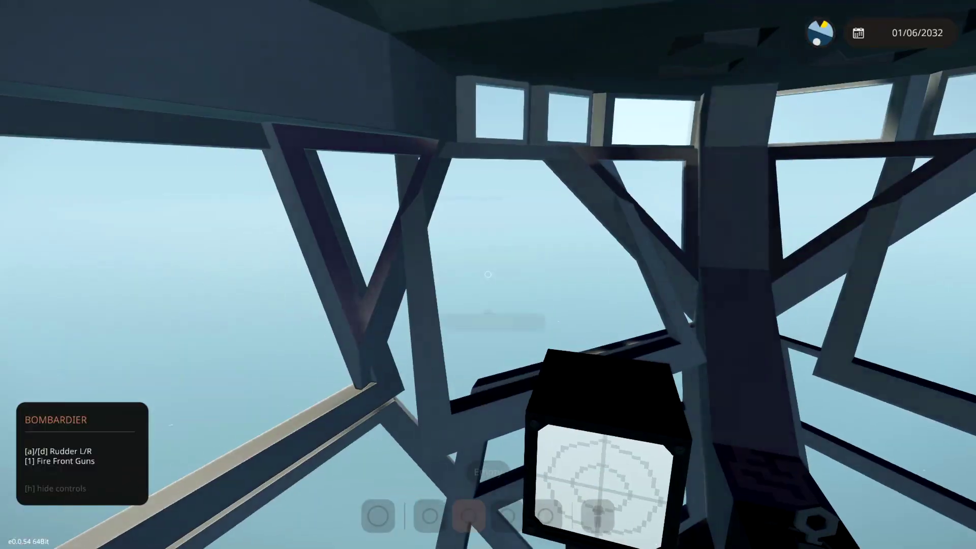
Step: Place a waypoint on the missing boat's question mark and close the map
key(m)
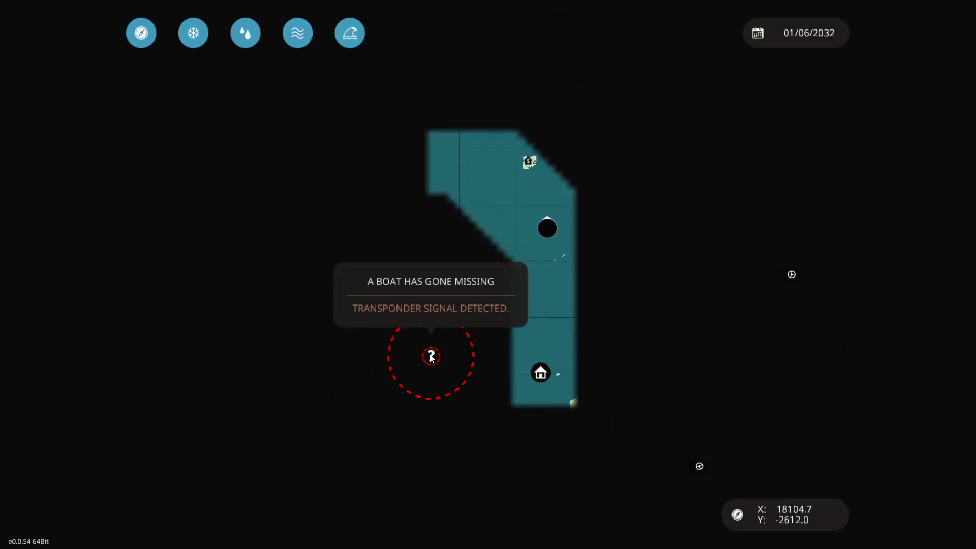
click(465, 368)
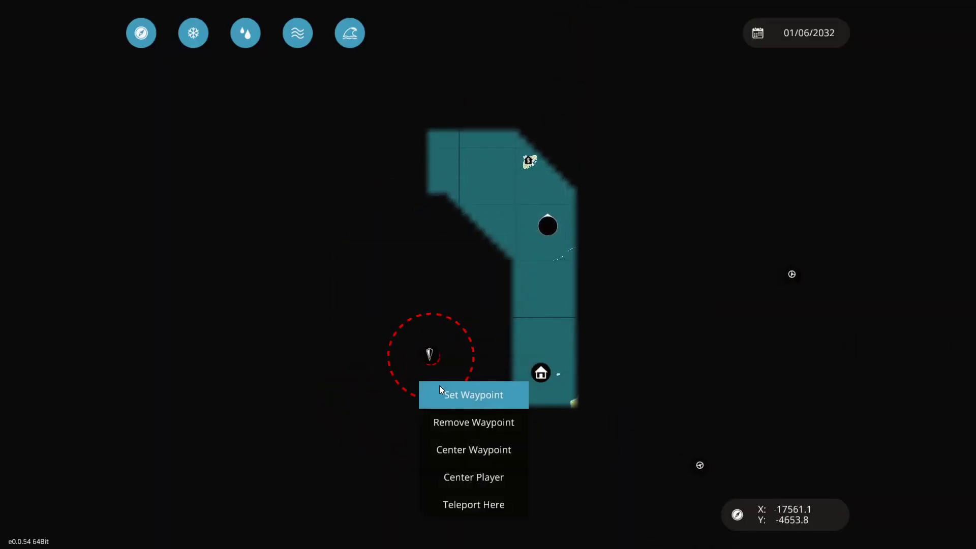
click(440, 387)
key(m)
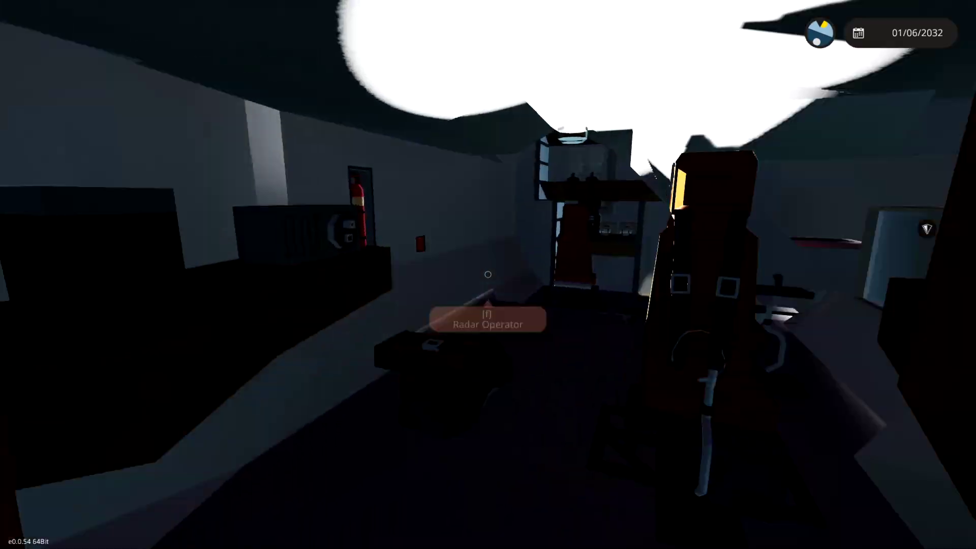
Step: Leave a pilot seat for the bombardier's seat and watch the bomber from outside
key(f)
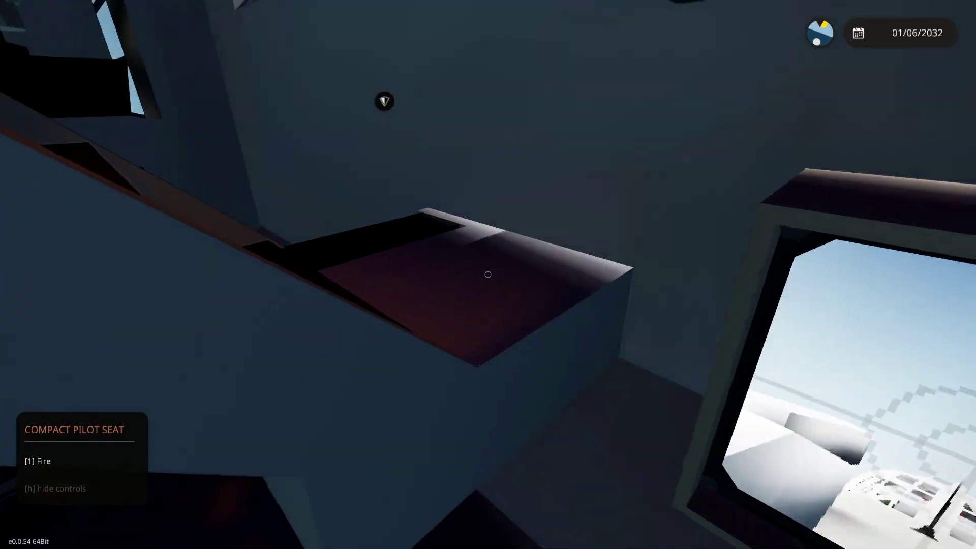
key(f)
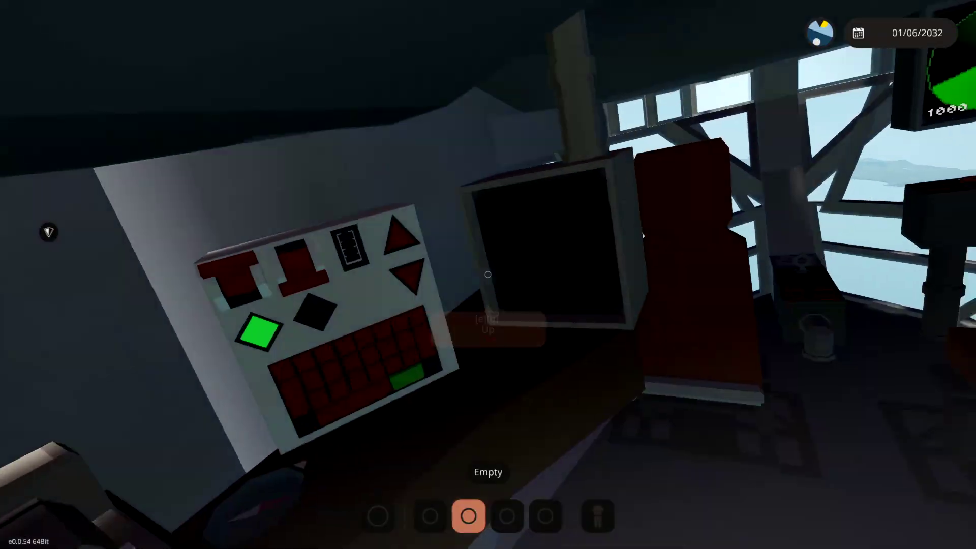
key(f)
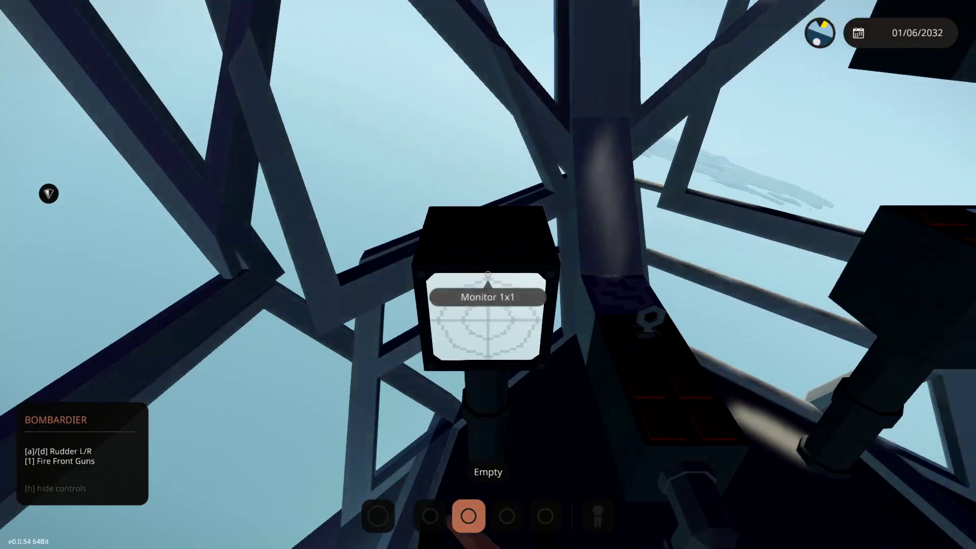
key(v)
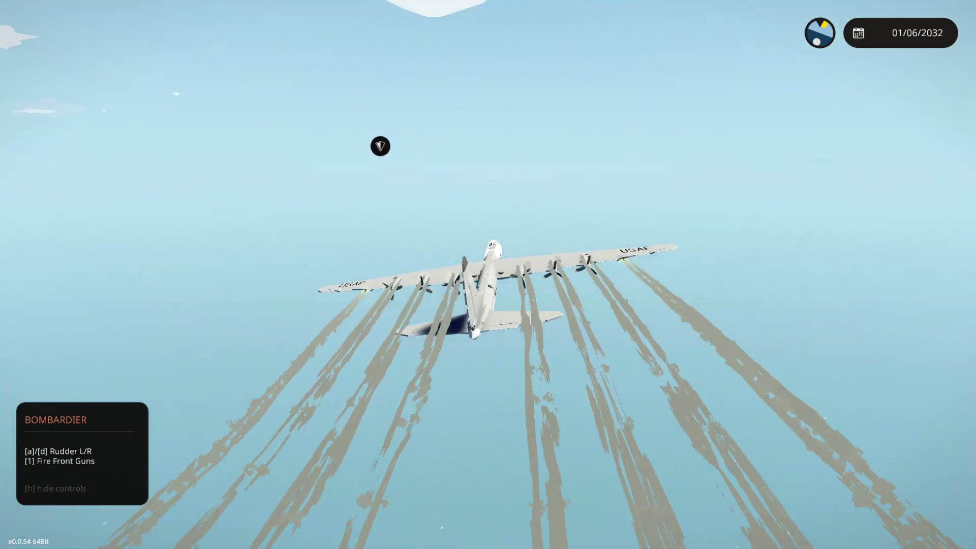
scroll(488, 275, up, 3)
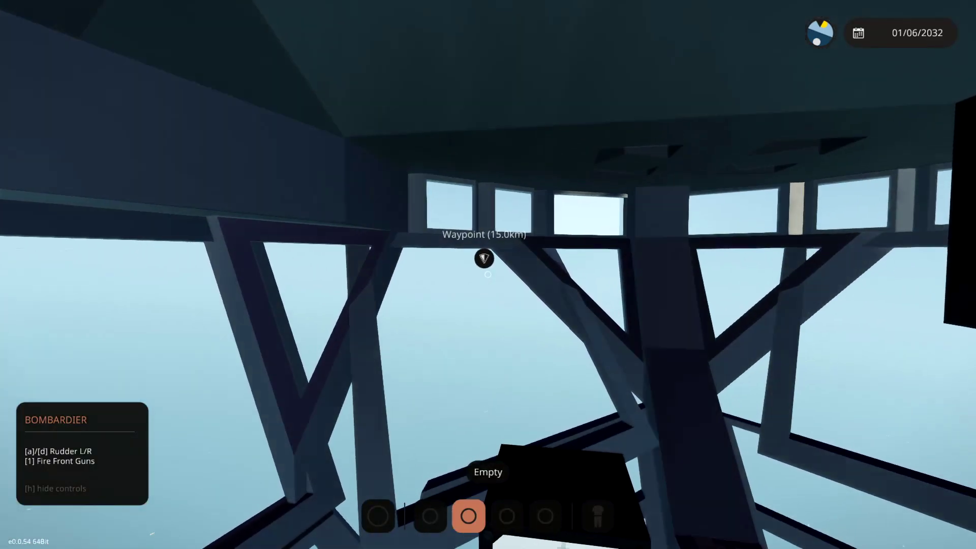
Step: Check the server player list while heading from the bombardier seat to the autopilot panel
key(Tab)
key(Tab)
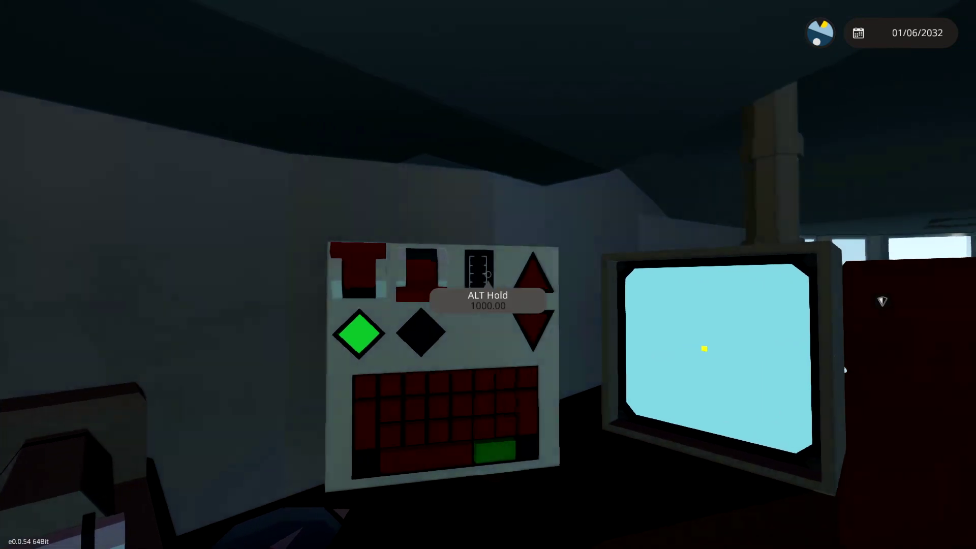
Step: Switch ALT Hold on at the autopilot panel so the bomber cruises at 1000
click(488, 274)
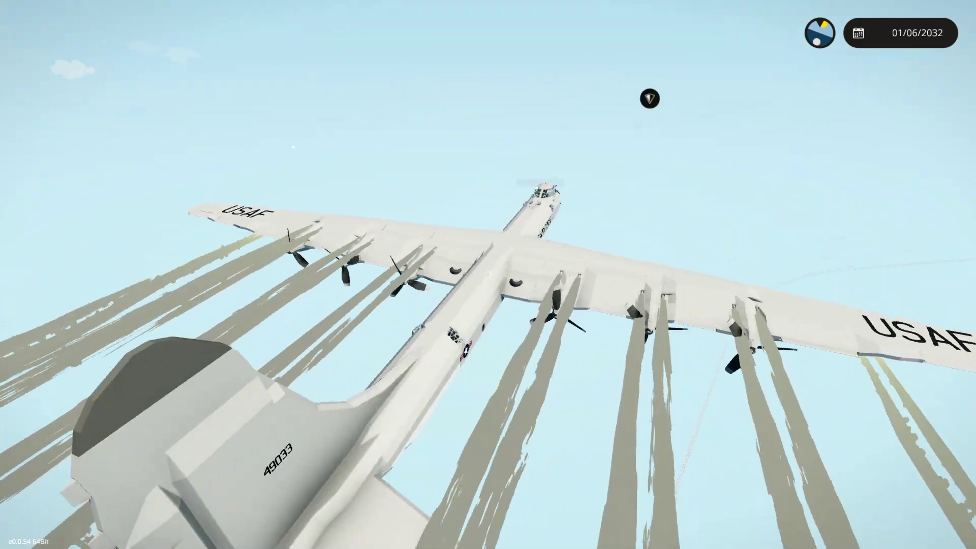
Step: From the bombardier seat, check the world map, drop the bombs, then pause
key(f)
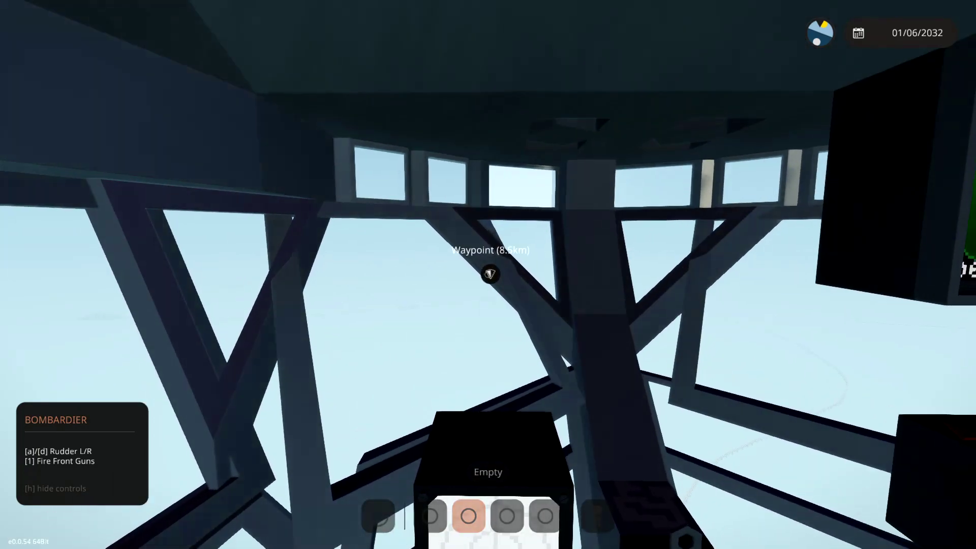
key(m)
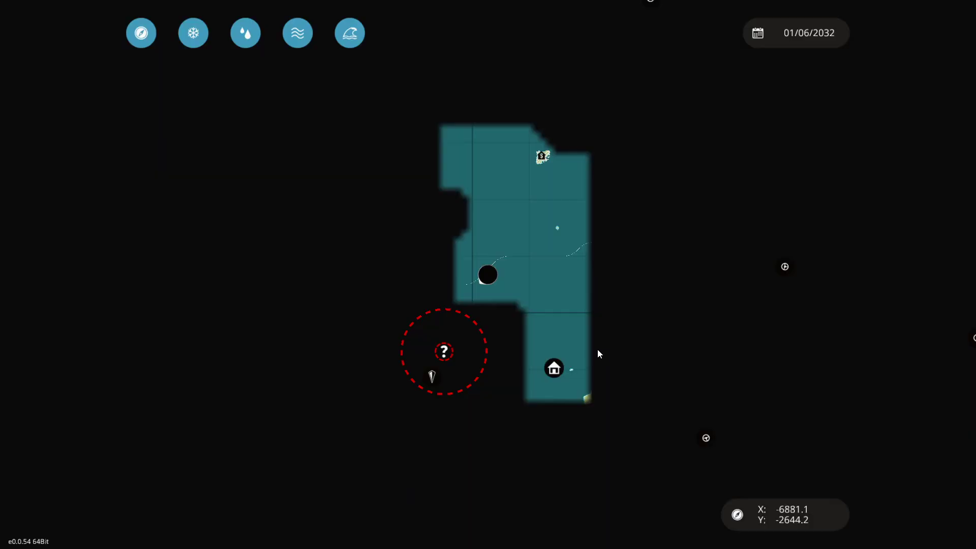
key(m)
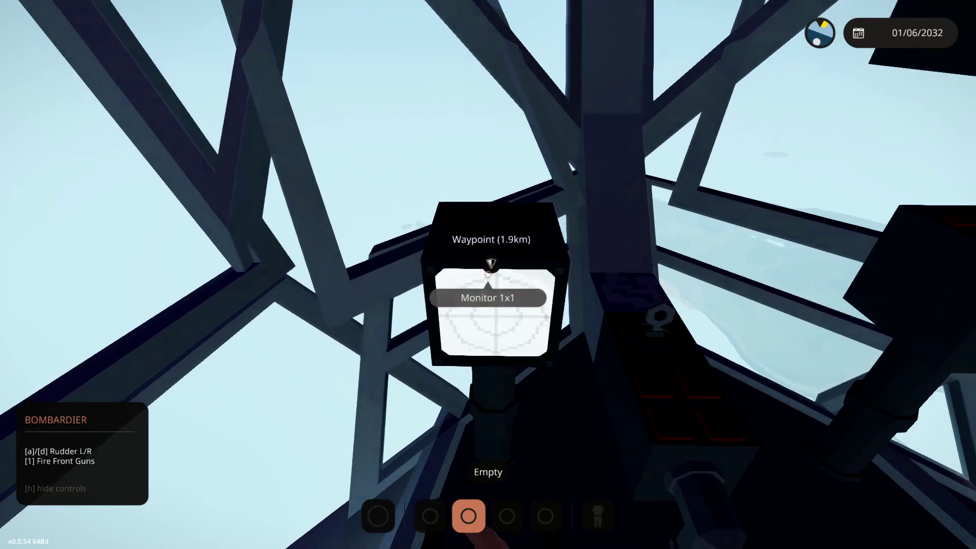
key(m)
key(m)
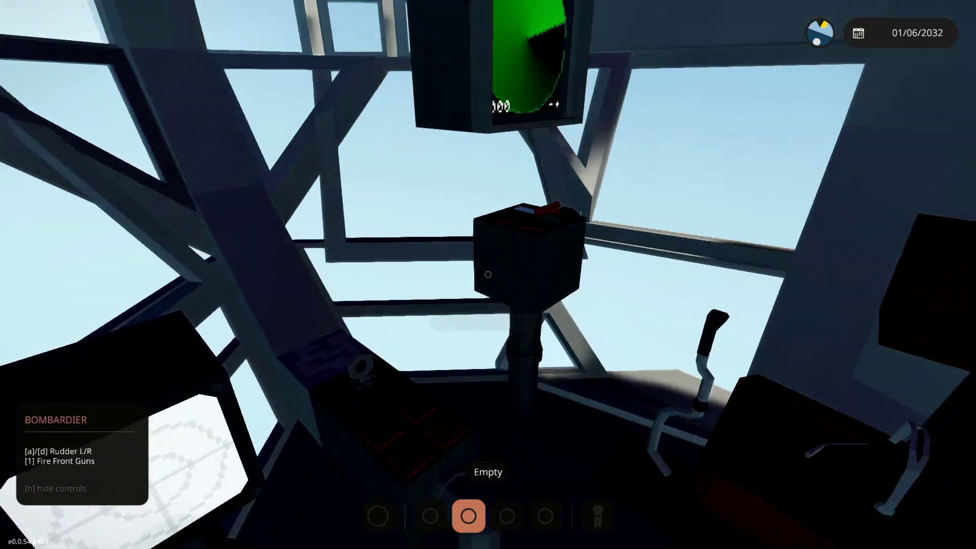
key(f)
key(f)
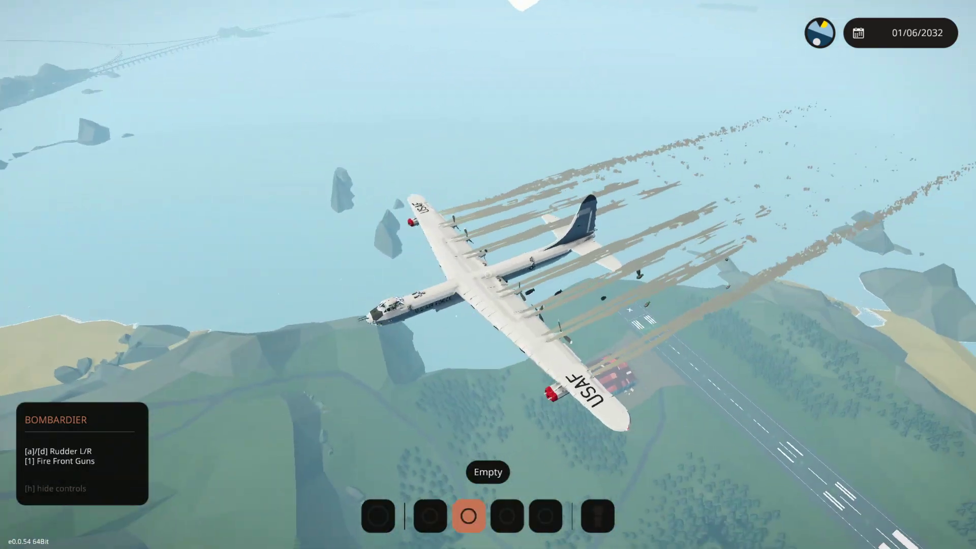
key(Escape)
Step: Film the departing bomber from a Photo Mode camera with the interface hidden
click(513, 130)
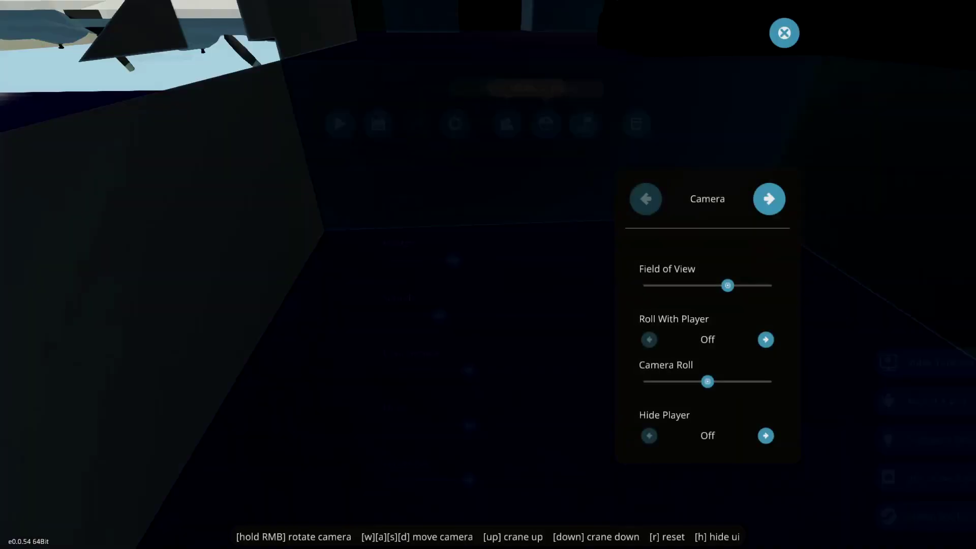
key(h)
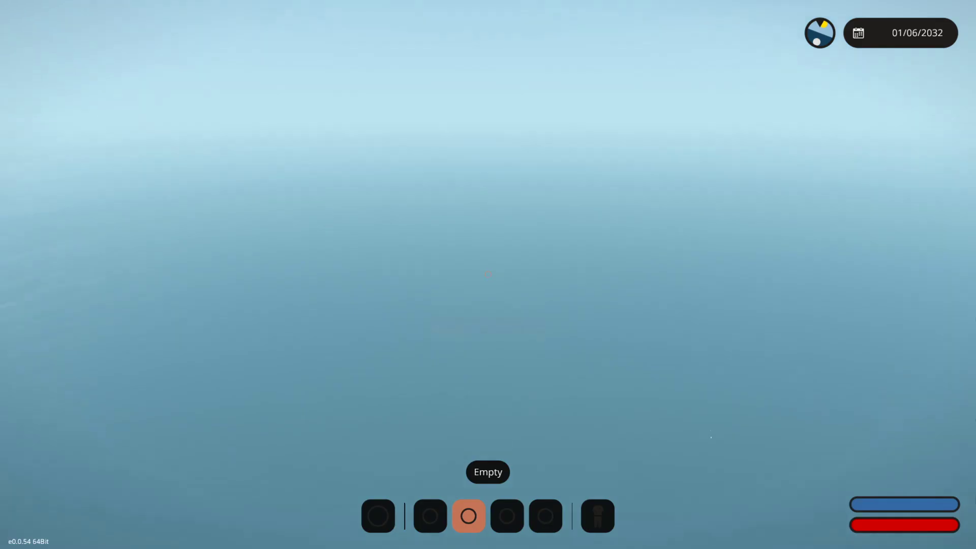
key(m)
Step: Pan the map to the large island and teleport to its south coast
drag(219, 298, 584, 305)
scroll(384, 321, up, 1)
scroll(340, 350, up, 3)
right_click(340, 350)
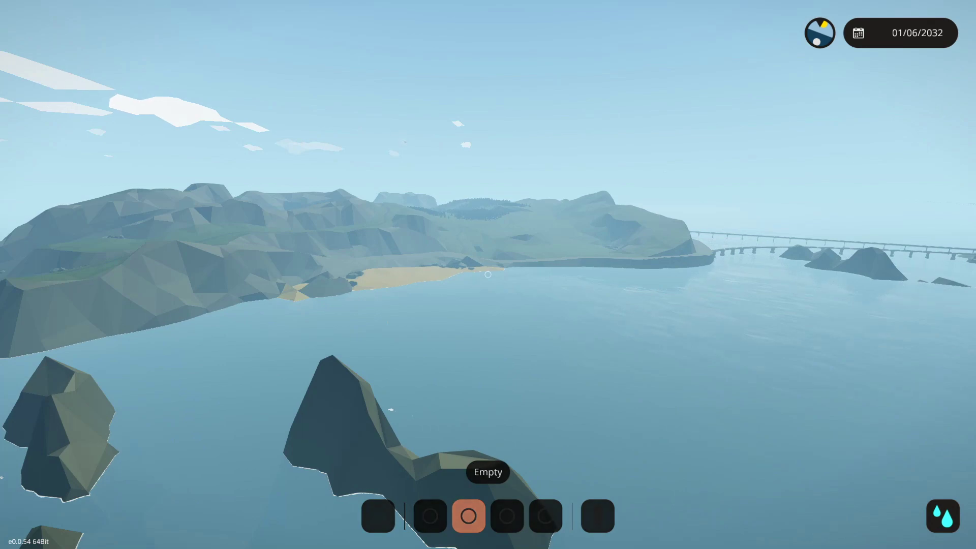
key(m)
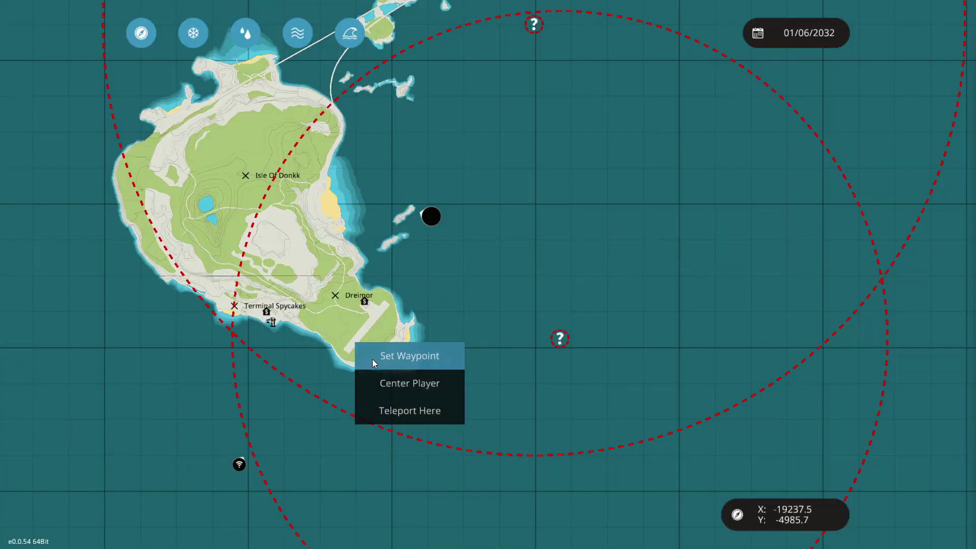
click(396, 414)
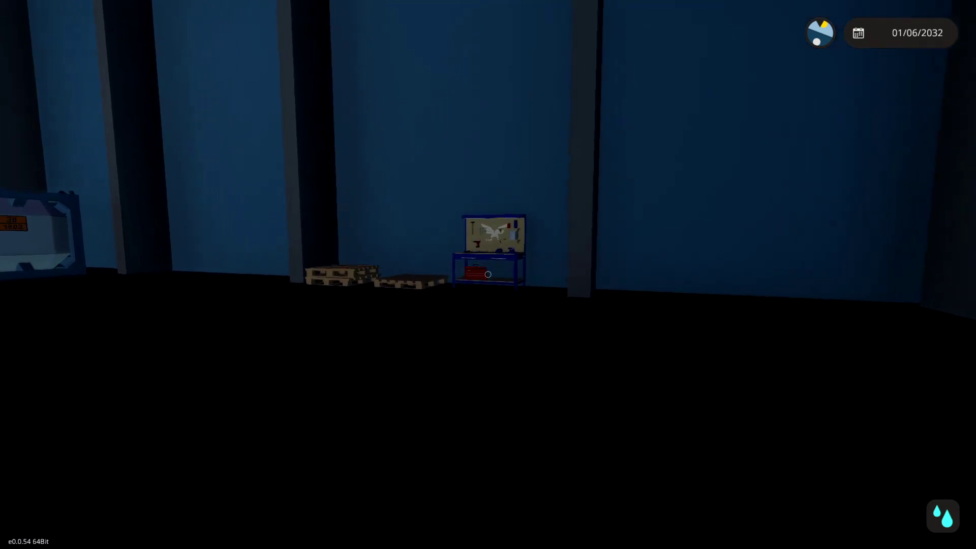
Step: Walk from the hangar workbench across the airfield to the bomber's Inner Door hatch
key(w)
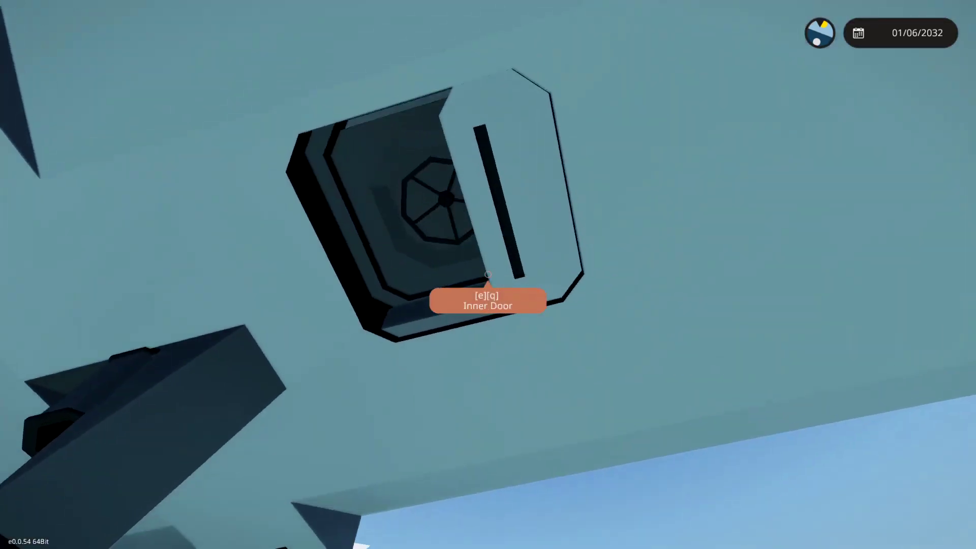
Step: Enter through the hatch, pass the crew seats and climb to the EN1 engine switch
key(f)
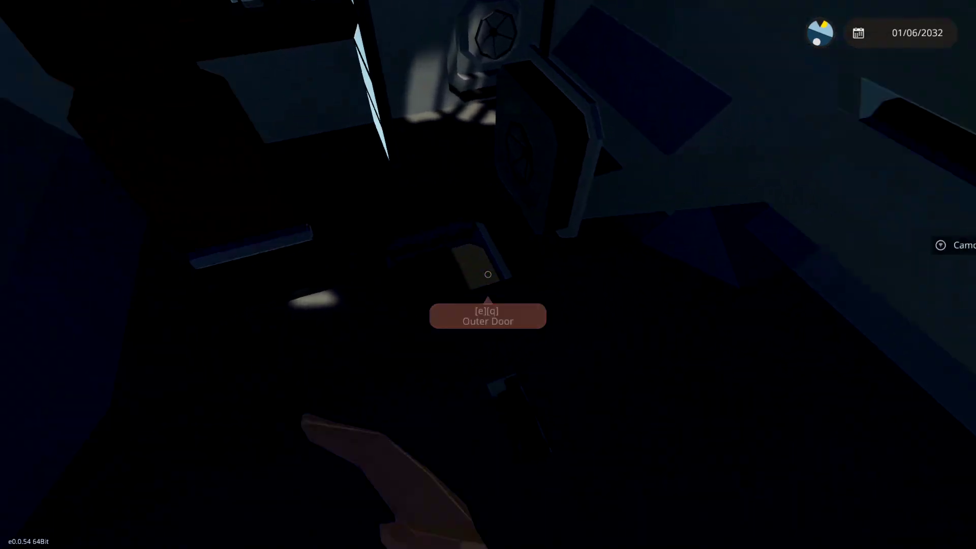
key(f)
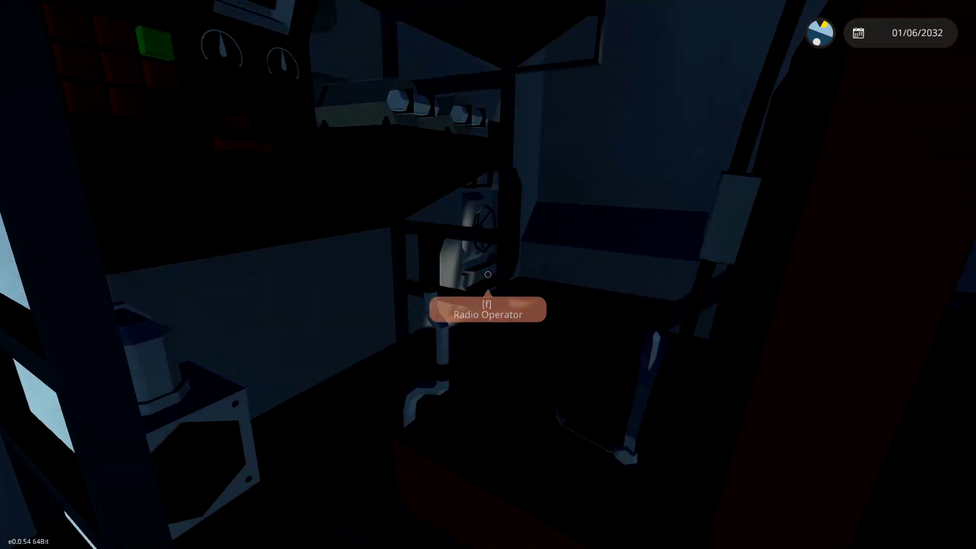
key(w)
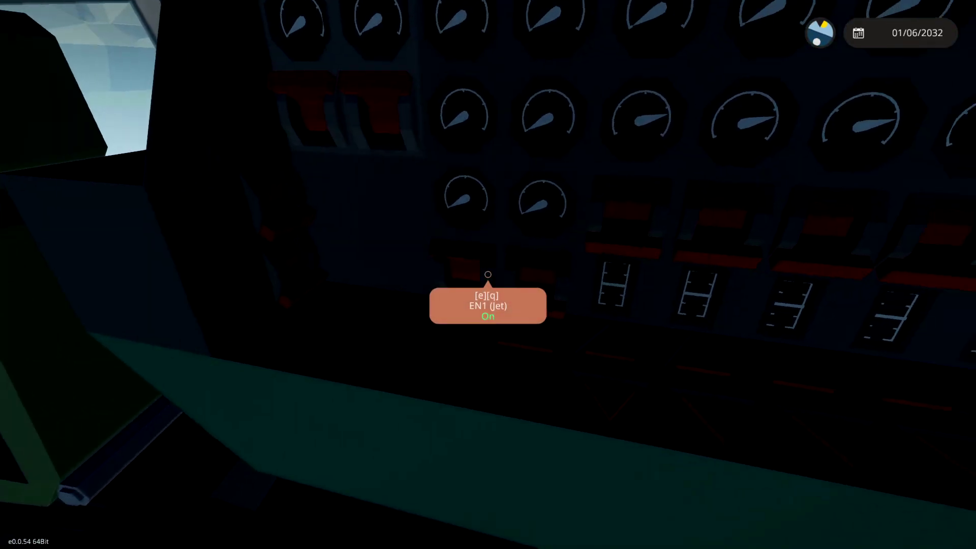
Step: Spray the fire extinguisher, survey the bomber on the runway, then take off
key(1)
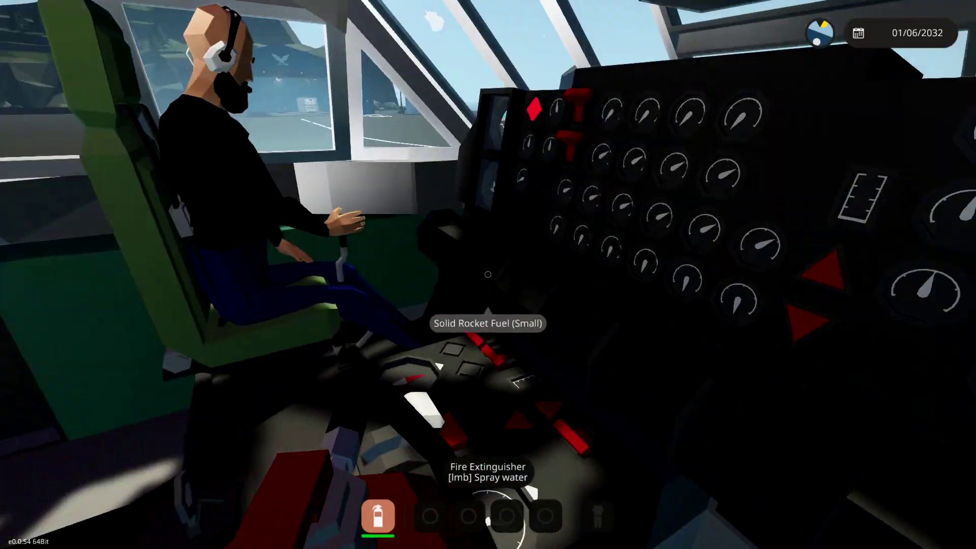
click(487, 274)
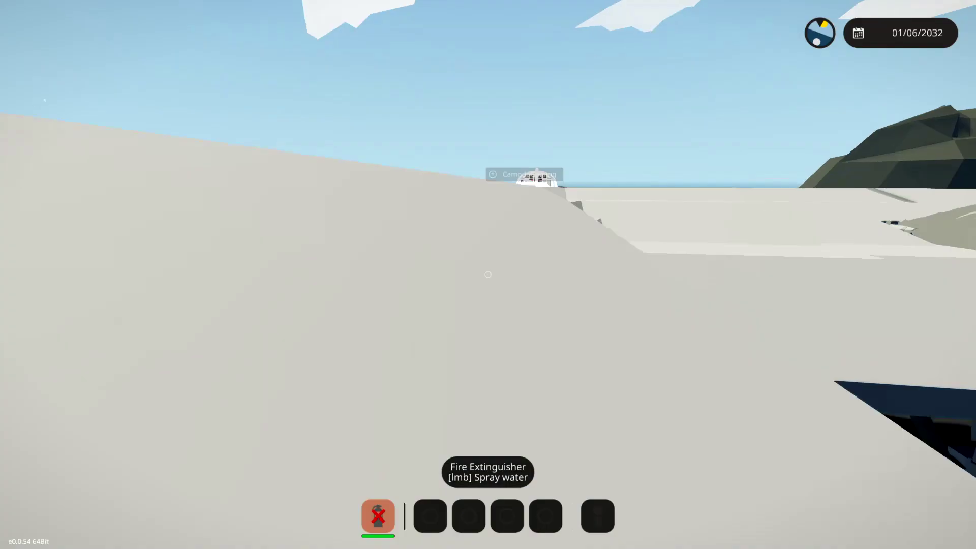
key(s)
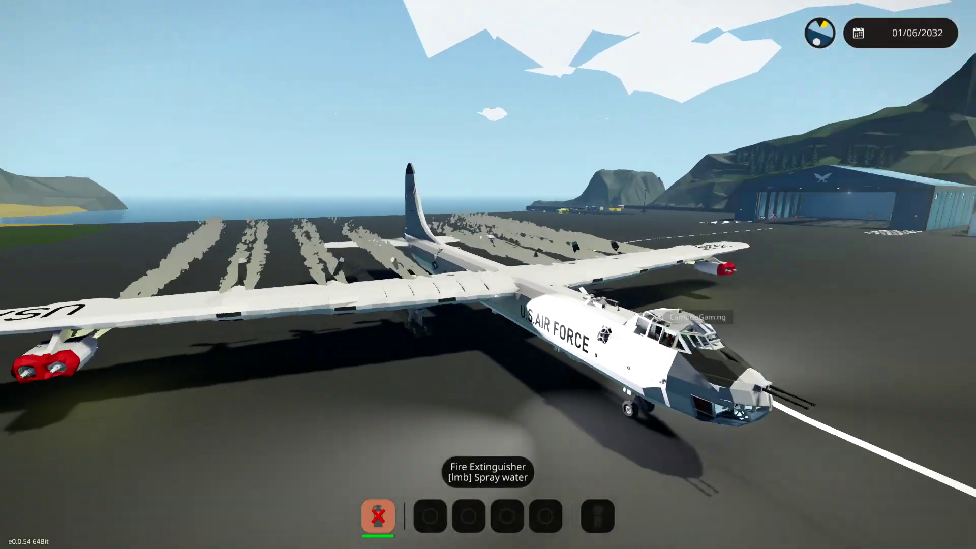
key(s)
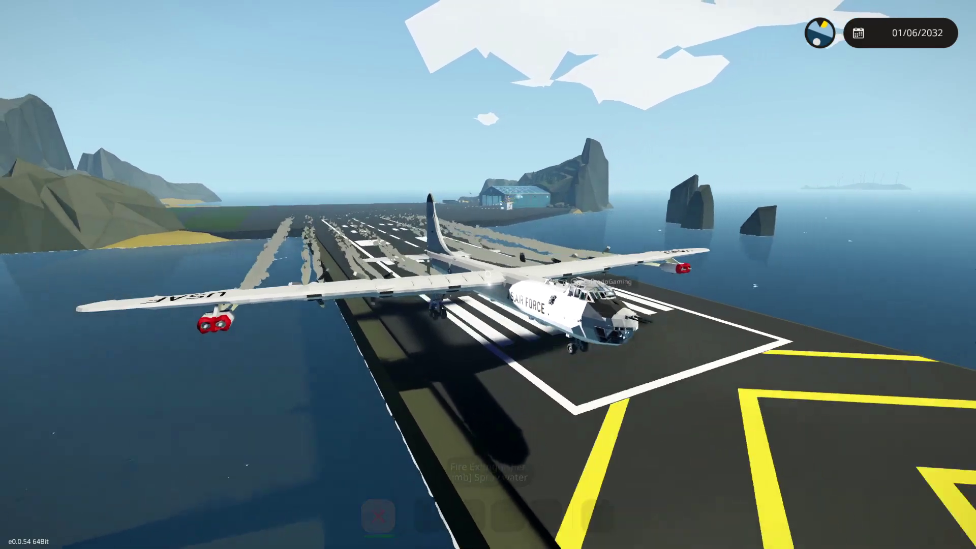
key(w)
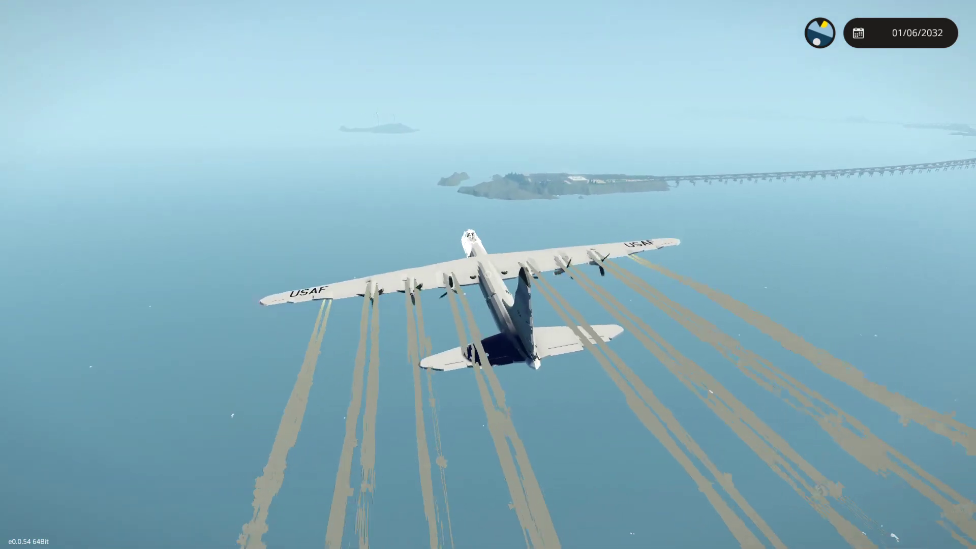
Step: Return to first-person and take the bombardier seat before flying into the turbines
key(v)
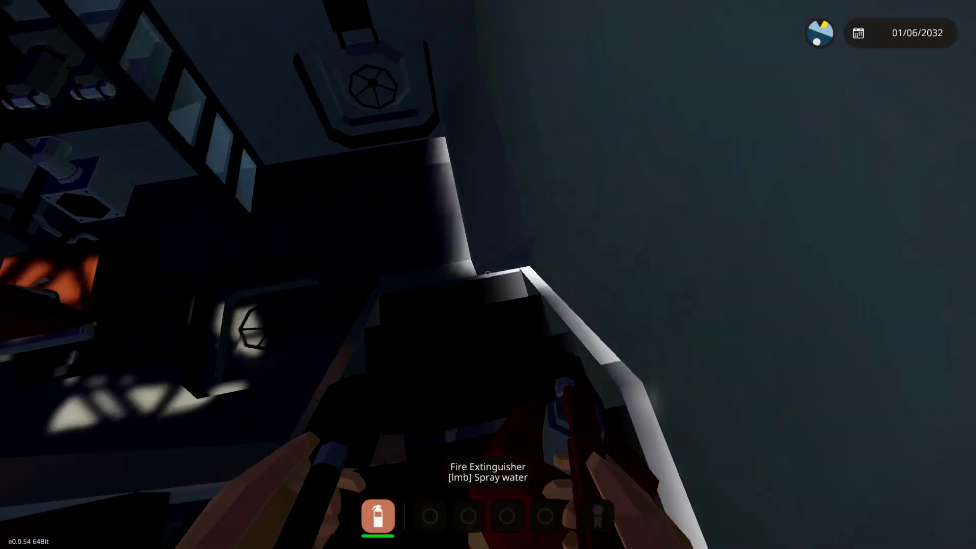
key(w)
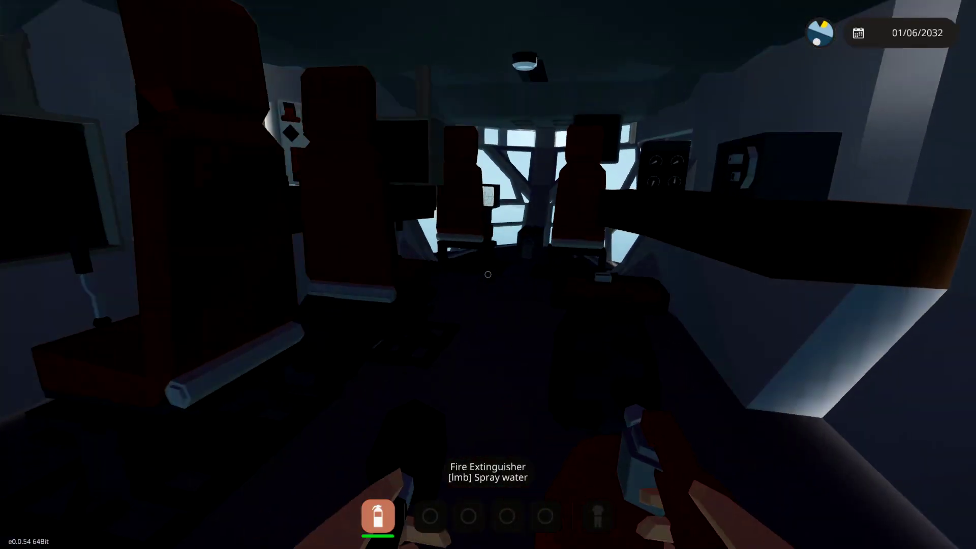
key(f)
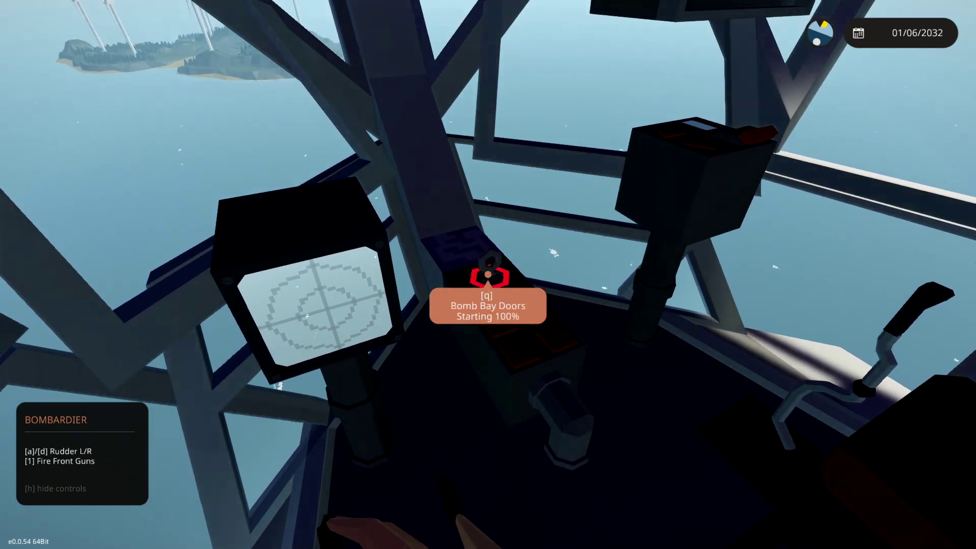
scroll(488, 274, down, 1)
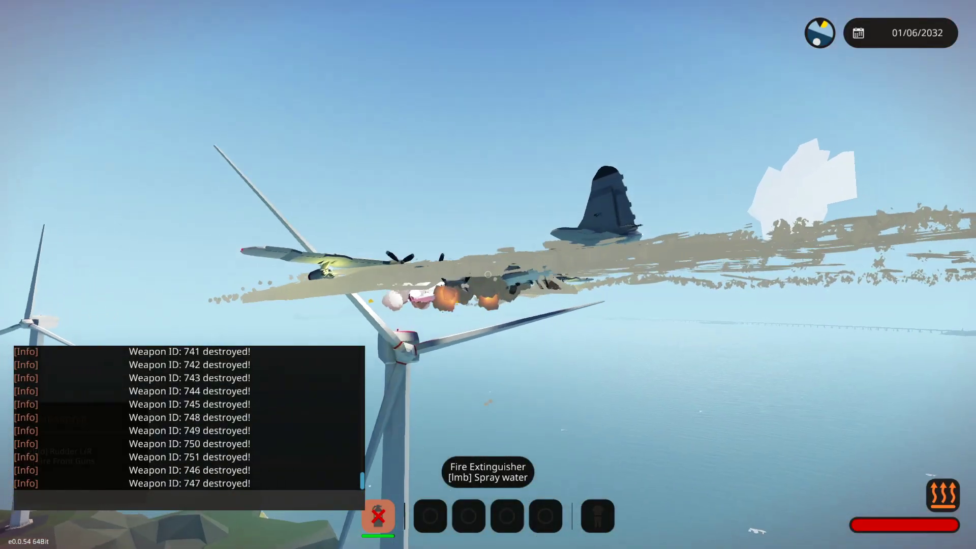
Step: Pause and switch to Photo Mode to film the bomber wreck among the turbines
key(Escape)
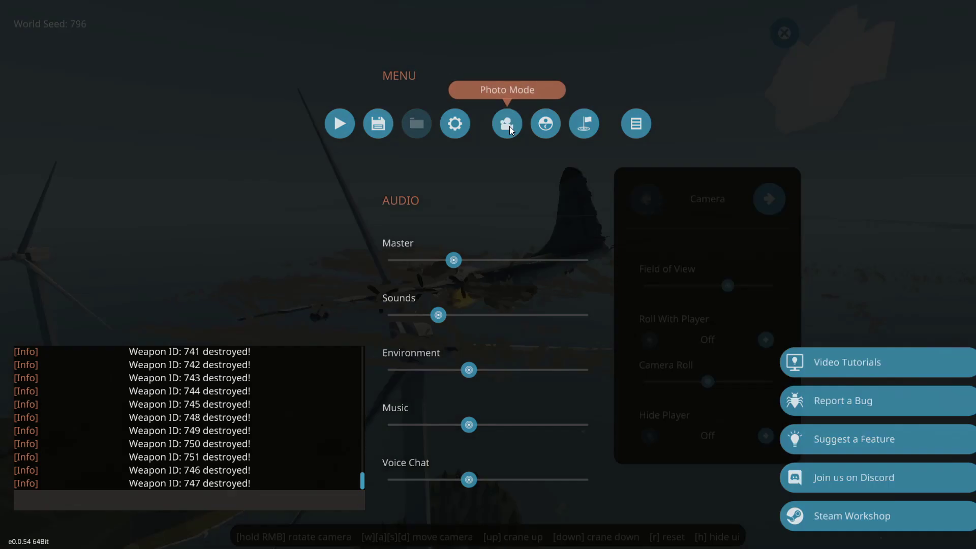
click(506, 123)
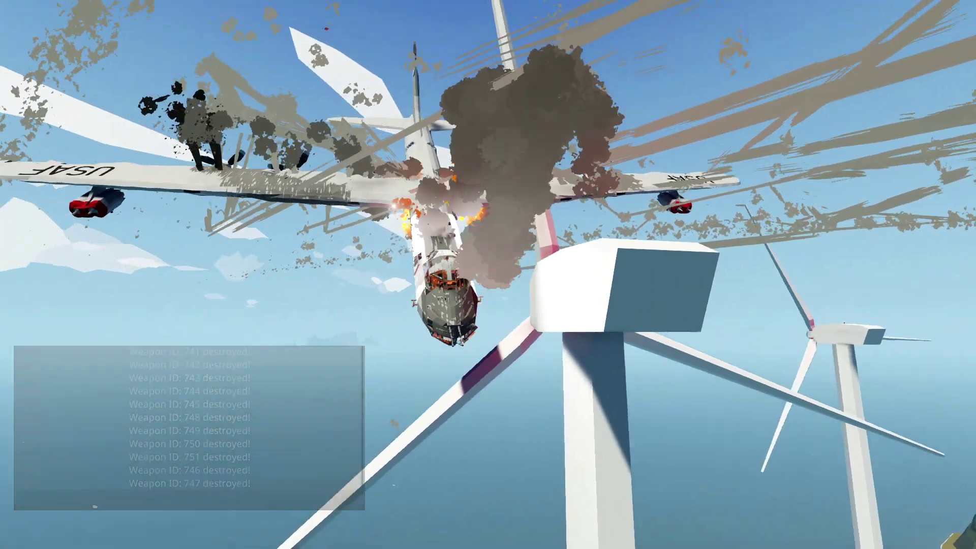